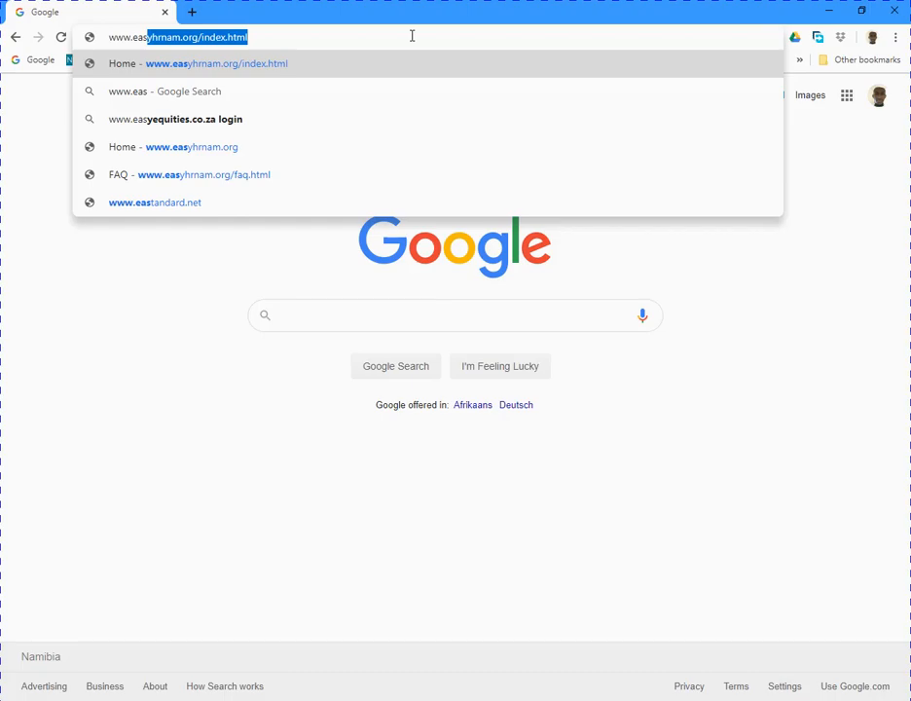
pyautogui.write('hrm')
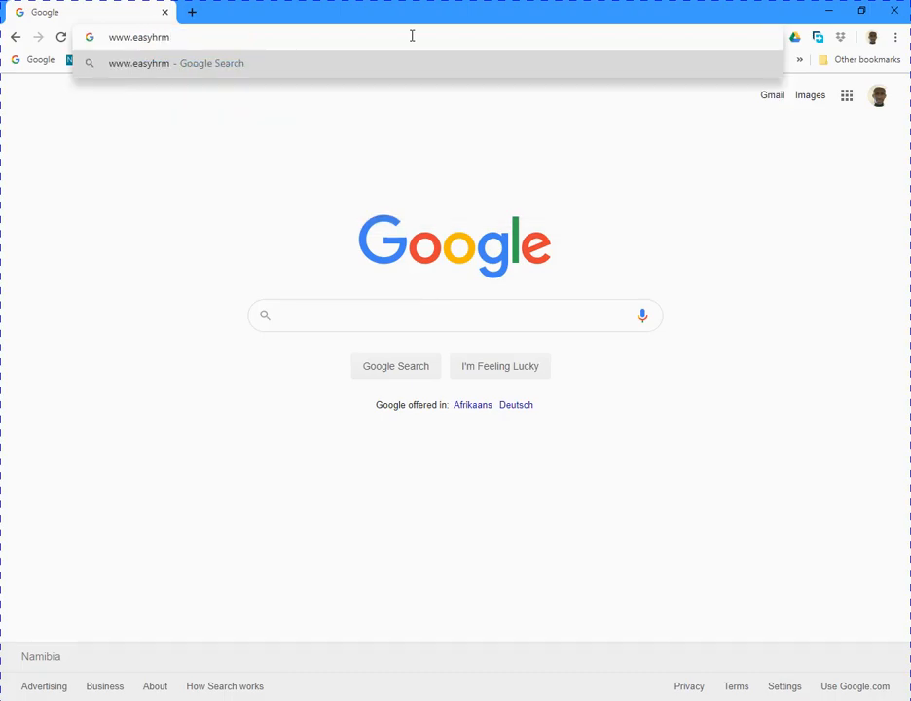
pyautogui.press('BackSpace')
pyautogui.press('Down')
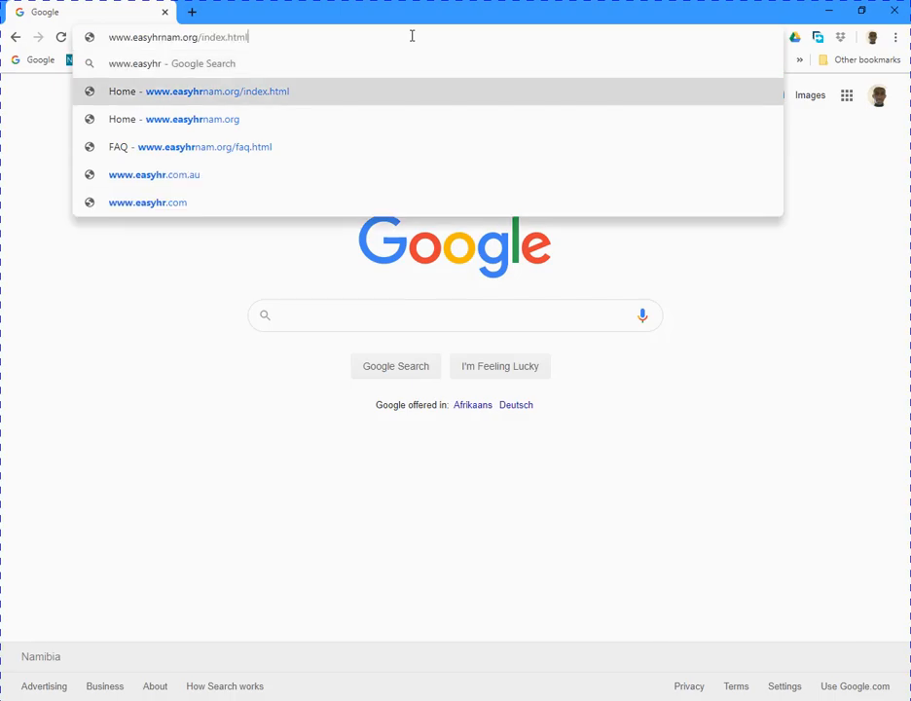
pyautogui.press('BackSpace')
pyautogui.press('BackSpace')
pyautogui.press('BackSpace')
pyautogui.press('BackSpace')
pyautogui.press('BackSpace')
pyautogui.press('BackSpace')
pyautogui.press('BackSpace')
pyautogui.press('BackSpace')
pyautogui.press('BackSpace')
pyautogui.press('BackSpace')
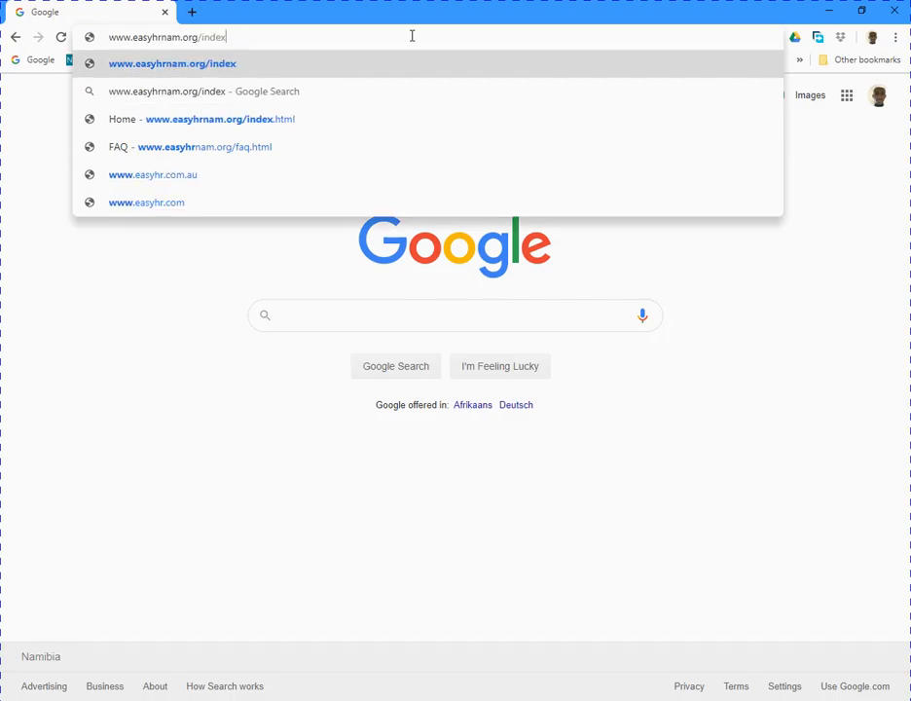
pyautogui.press('BackSpace')
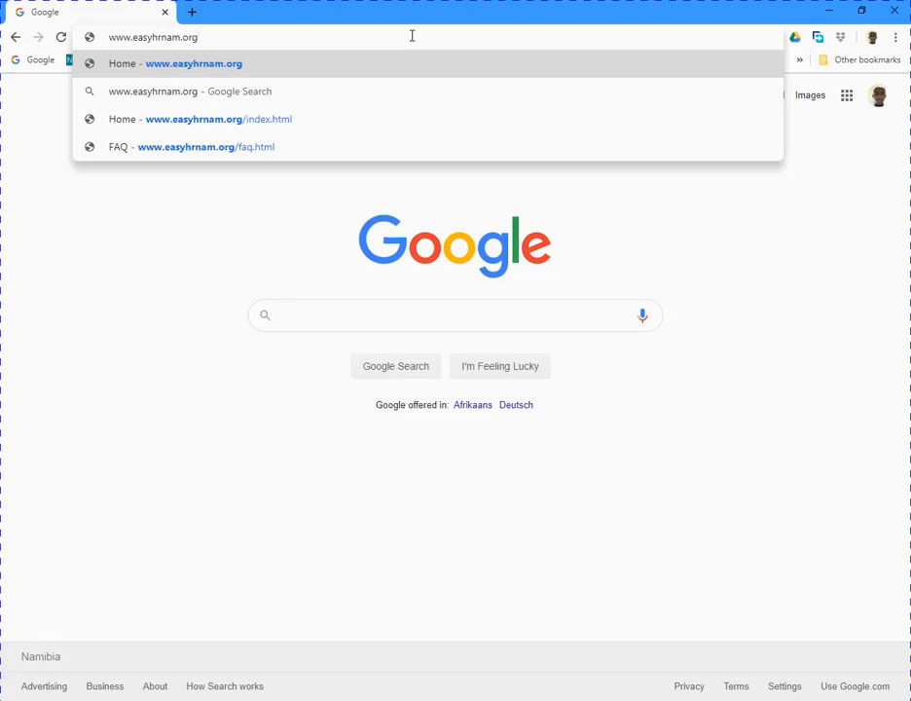
pyautogui.press('Return')
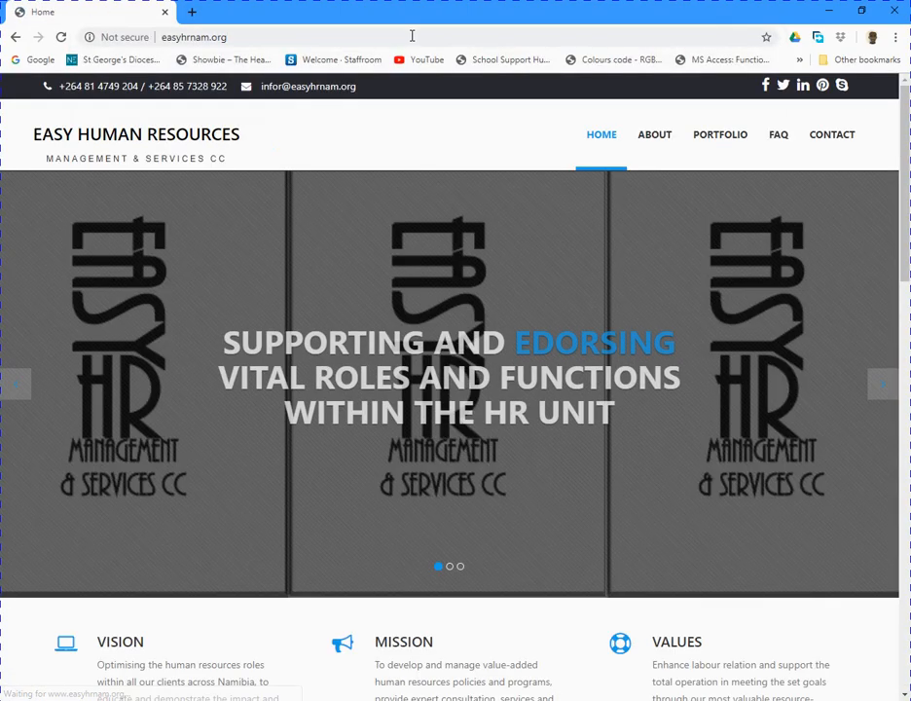
# On the FAQ page, expand 'How Do I Get An Application Form?' and download the Word form.
pyautogui.click(781, 144)
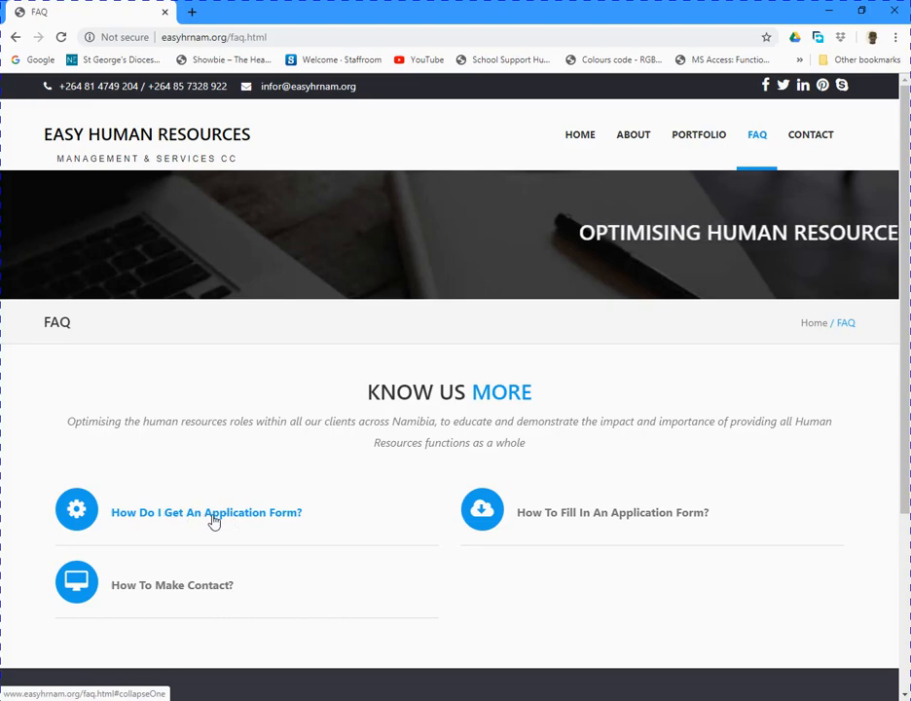
pyautogui.scroll(-2, 211, 522)
pyautogui.click(180, 302)
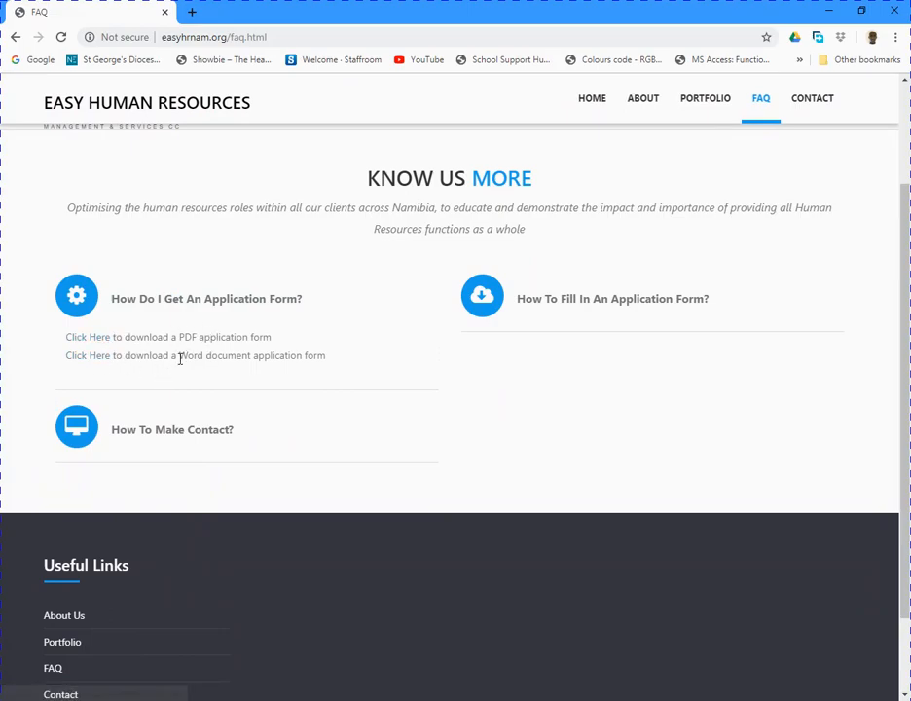
pyautogui.click(83, 357)
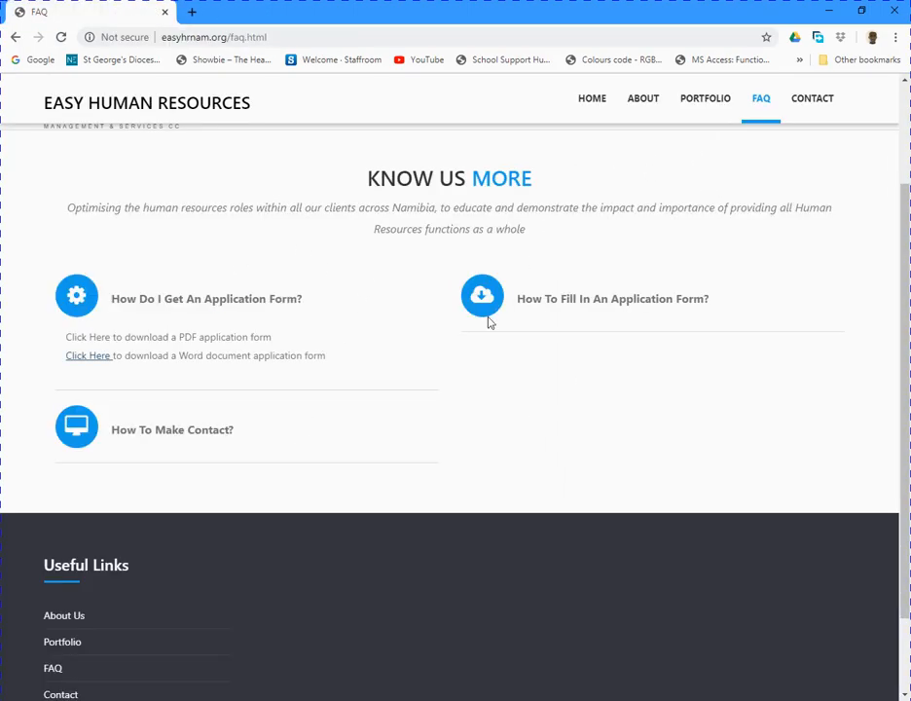
pyautogui.scroll(-1, 449, 349)
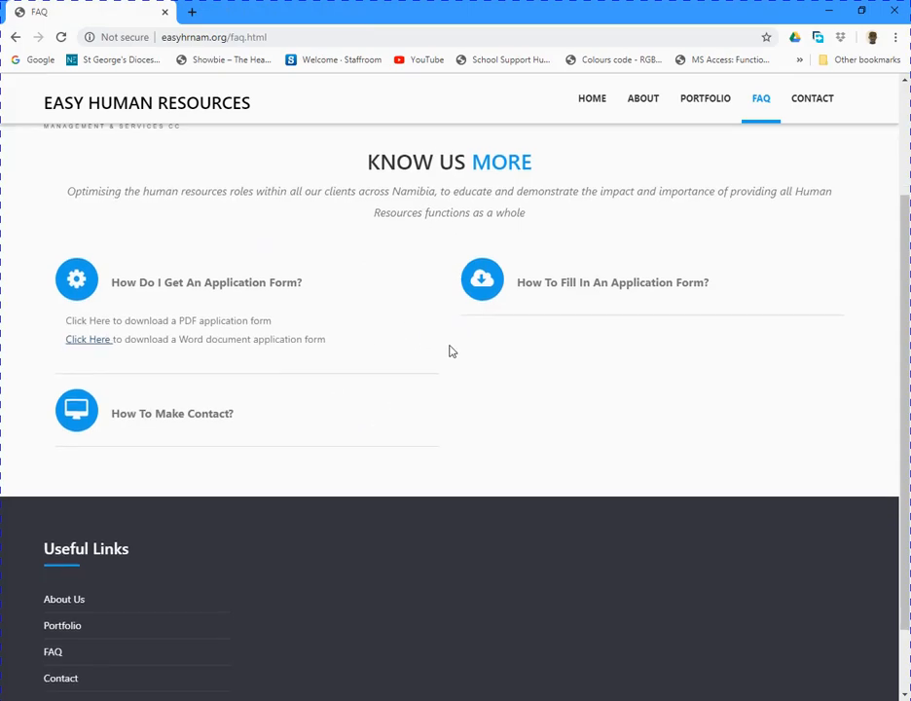
pyautogui.scroll(3, 462, 363)
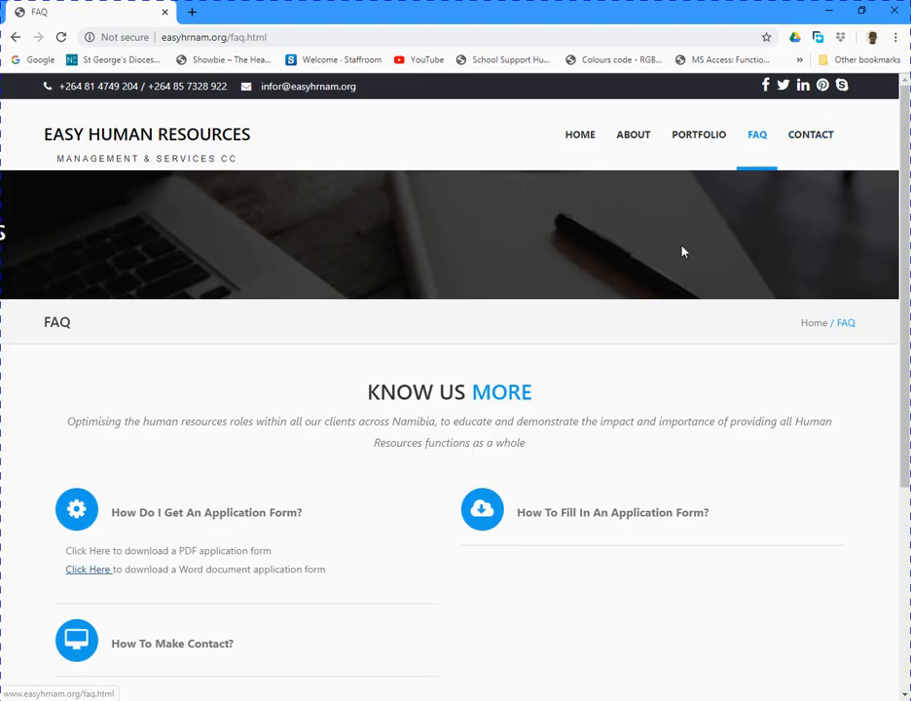
pyautogui.scroll(-2, 681, 251)
pyautogui.scroll(2, 385, 513)
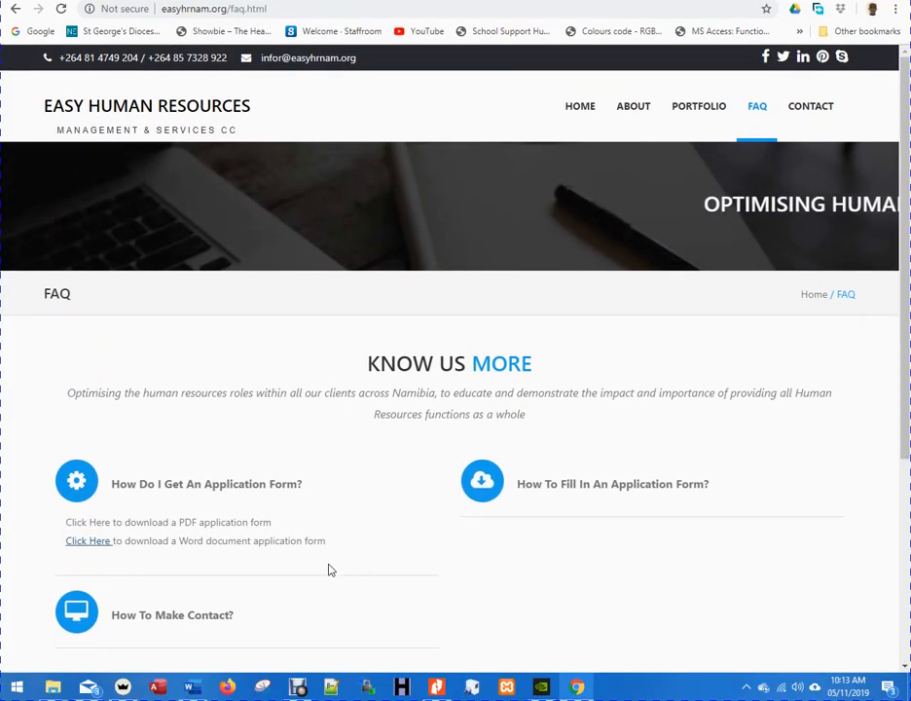
# Download Registrationform (2).doc through Free Download Manager, then close the manager.
pyautogui.click(97, 541)
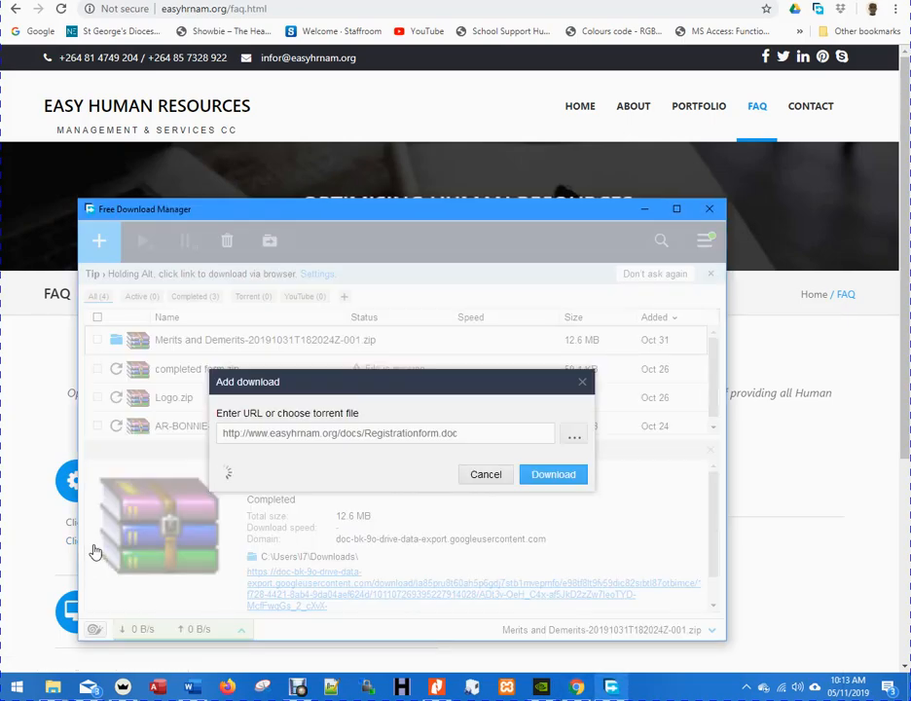
pyautogui.click(550, 518)
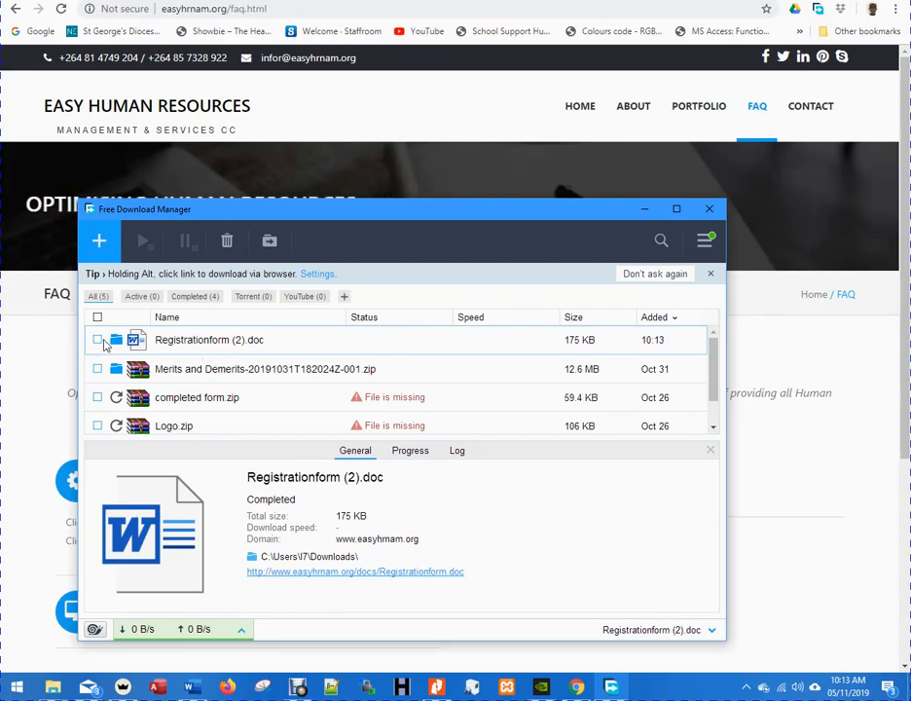
pyautogui.click(705, 211)
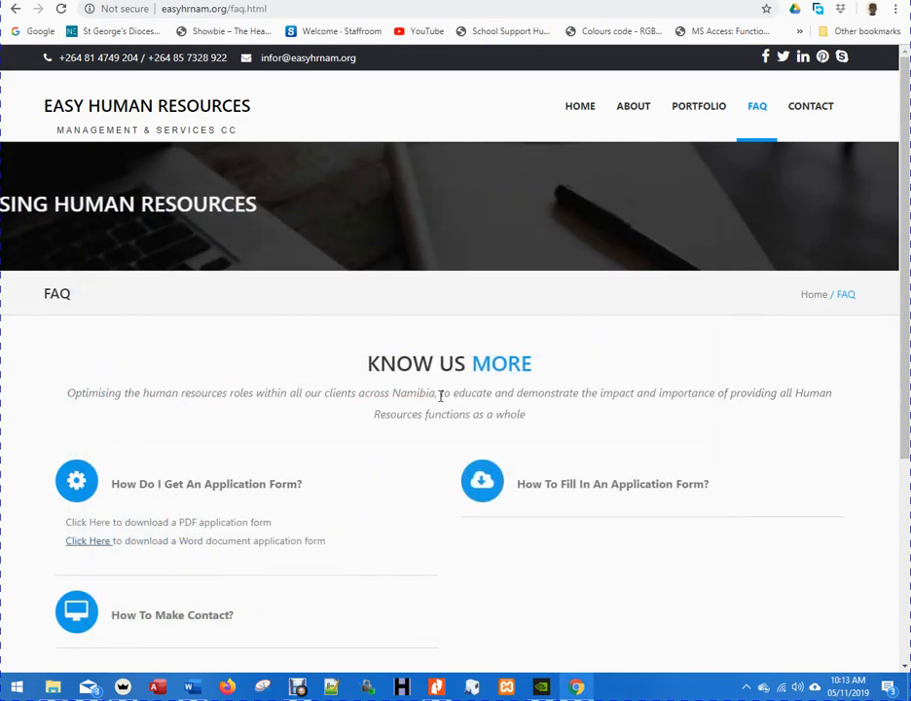
# Bring the Easy HR Registration form to the front and scroll past the cover page logo.
pyautogui.click(191, 687)
pyautogui.scroll(4, 462, 526)
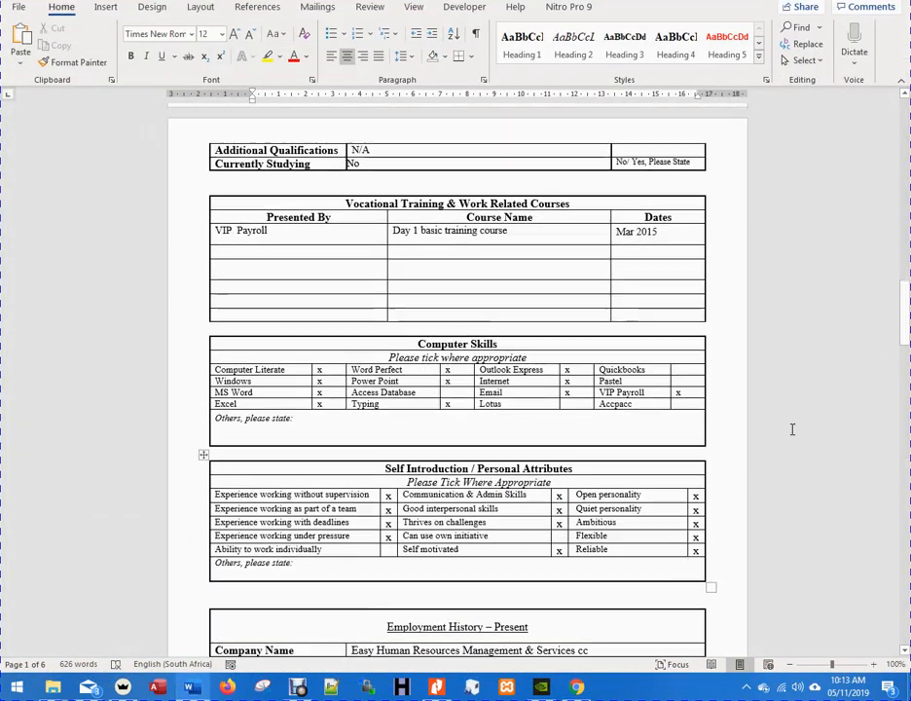
pyautogui.moveTo(905, 298); pyautogui.dragTo(905, 124)
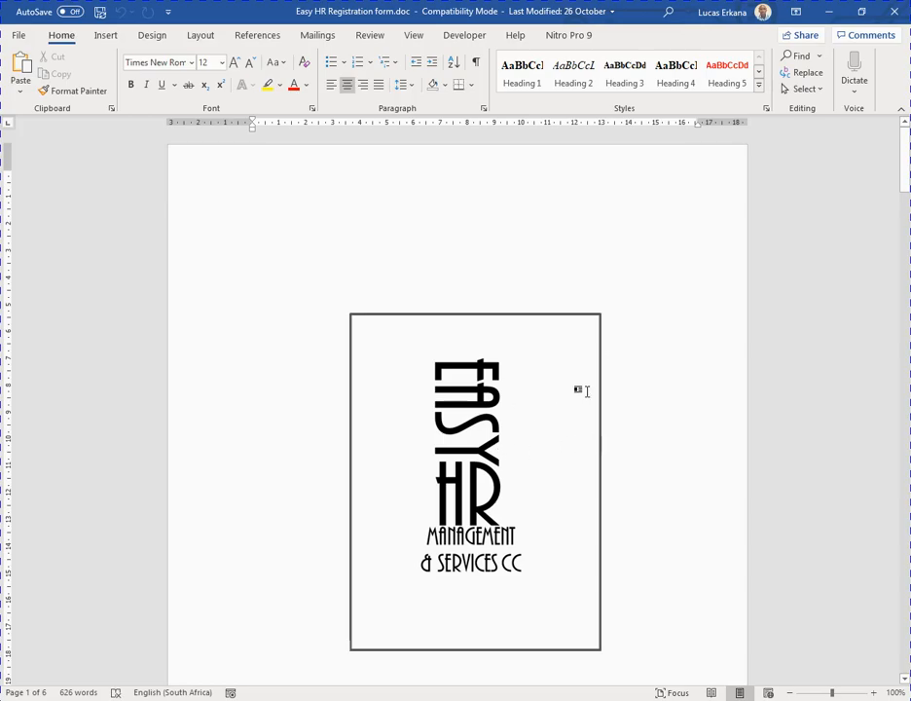
pyautogui.scroll(-3, 545, 412)
pyautogui.click(545, 413)
pyautogui.scroll(-4, 545, 413)
pyautogui.scroll(-2, 545, 412)
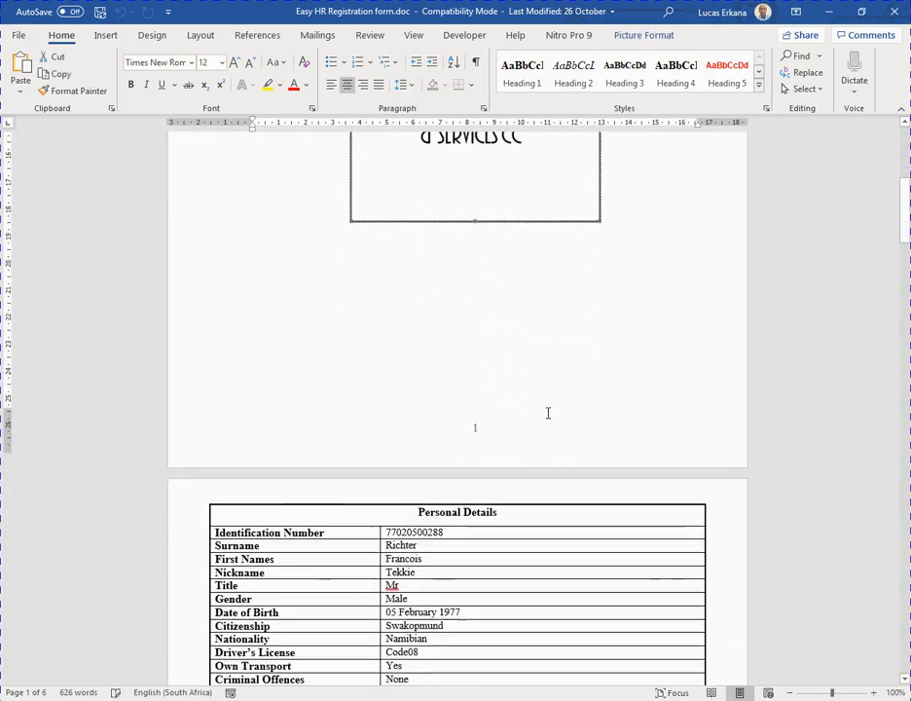
pyautogui.scroll(-1, 548, 413)
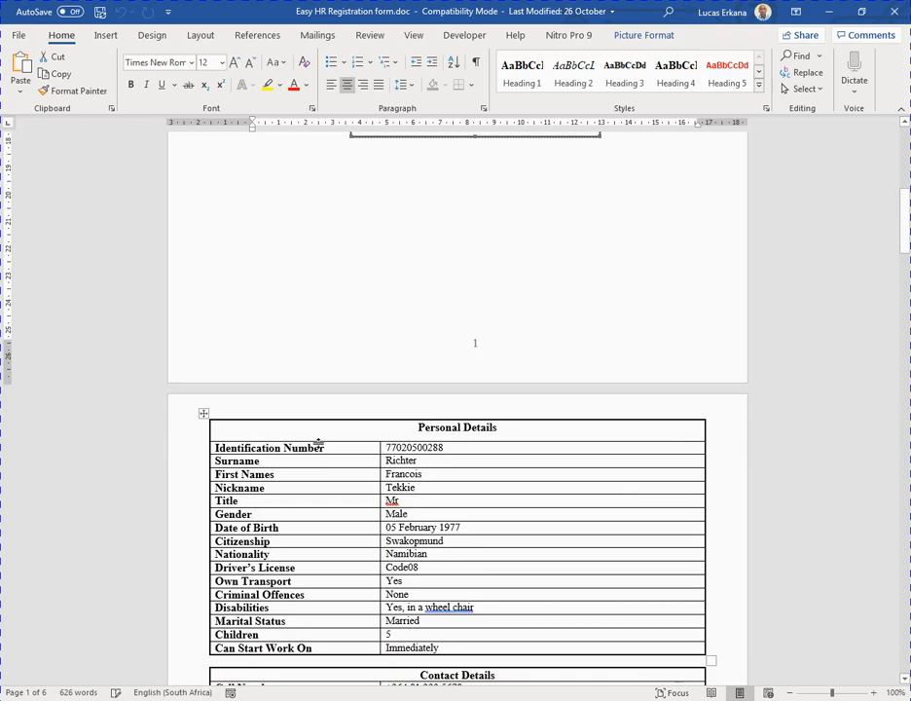
# Review the Personal Details entries: identification number, Surname, Title Mr and Gender Male.
pyautogui.moveTo(454, 447); pyautogui.dragTo(384, 448)
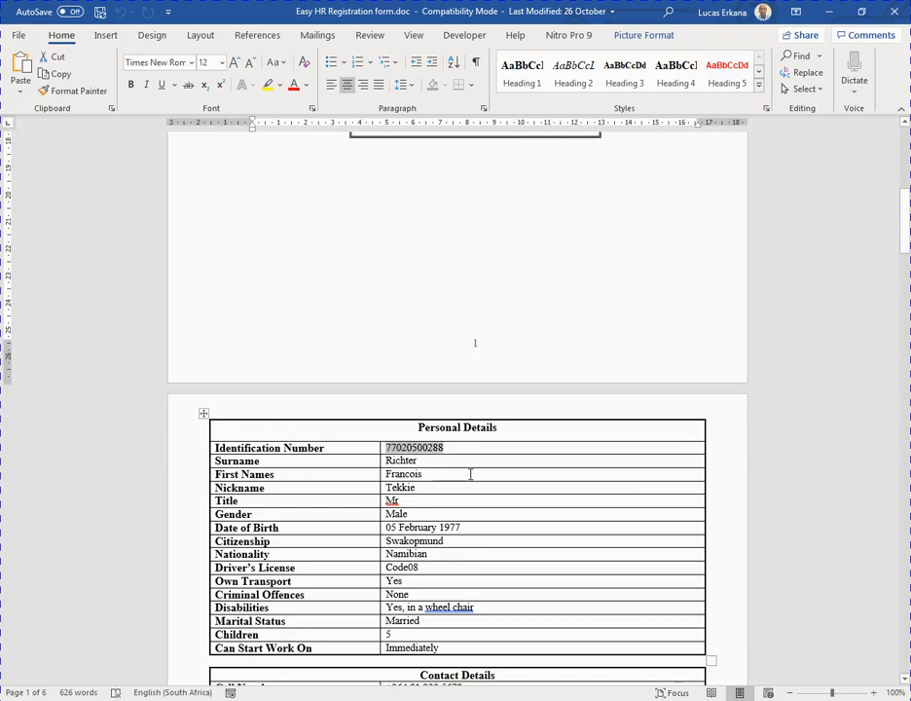
pyautogui.scroll(-1, 439, 389)
pyautogui.click(431, 395)
pyautogui.scroll(-1, 431, 389)
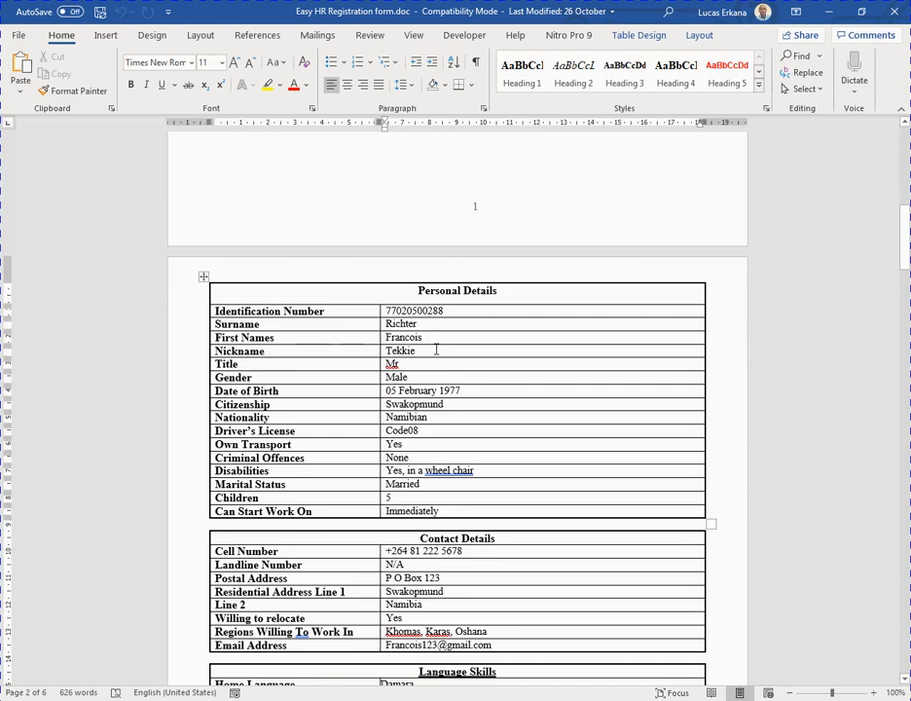
pyautogui.scroll(-1, 438, 350)
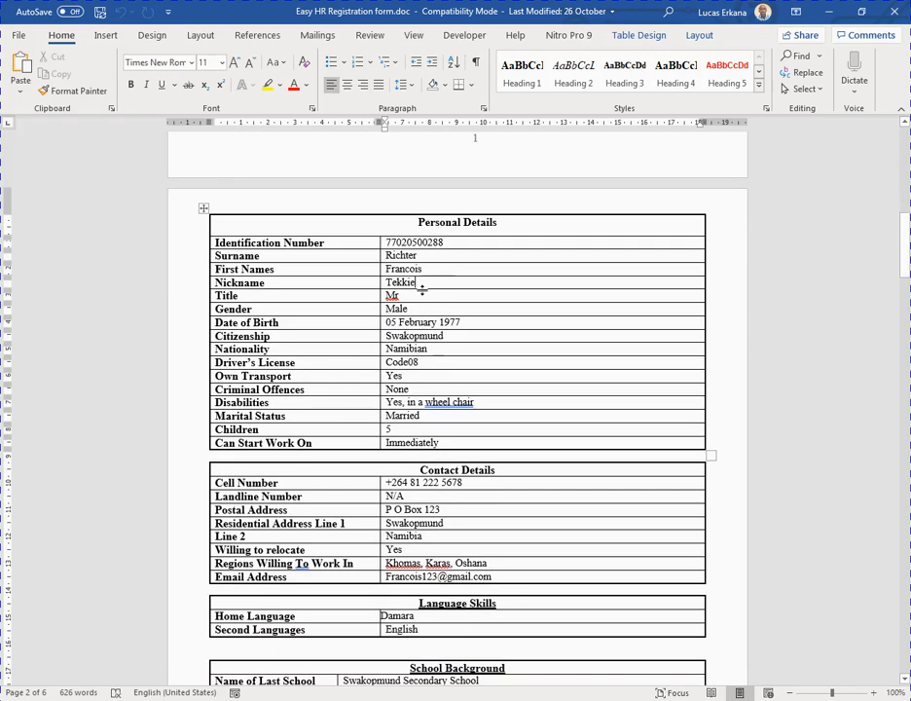
pyautogui.click(423, 297)
pyautogui.scroll(-1, 501, 319)
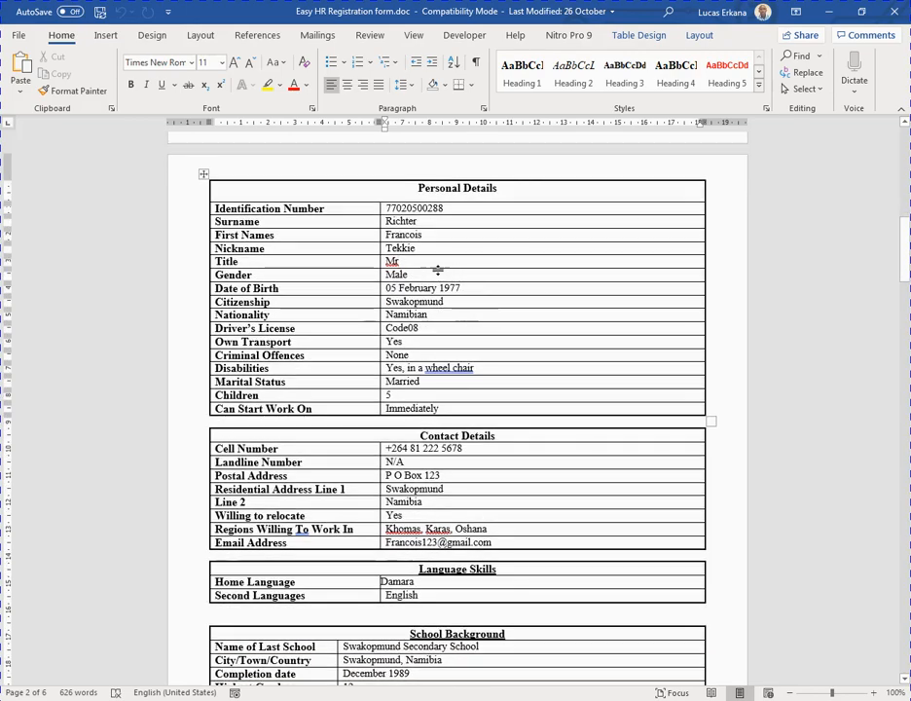
pyautogui.click(422, 274)
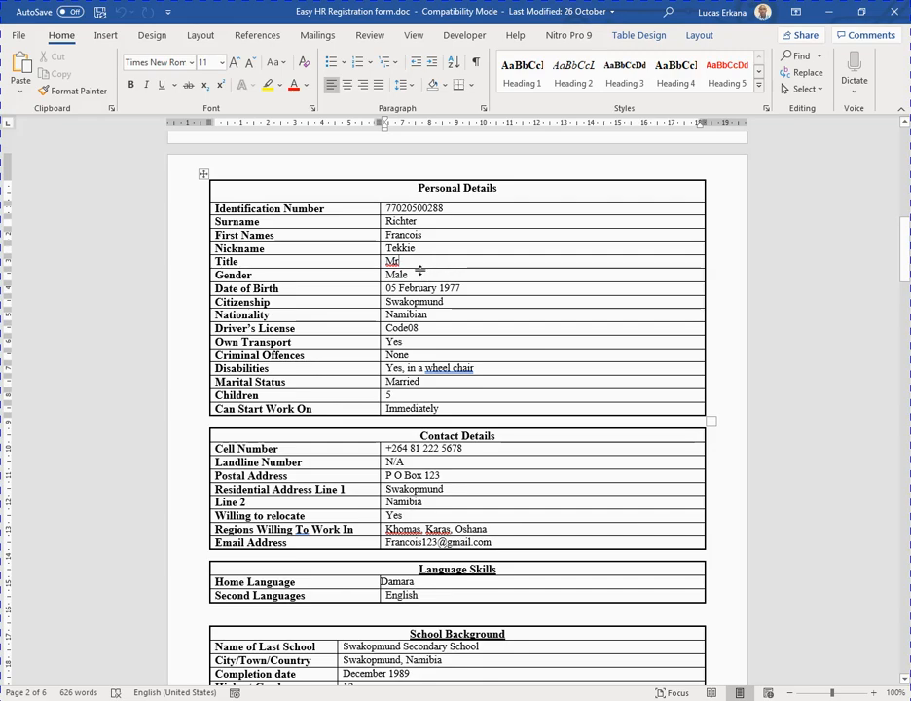
pyautogui.scroll(-1, 421, 271)
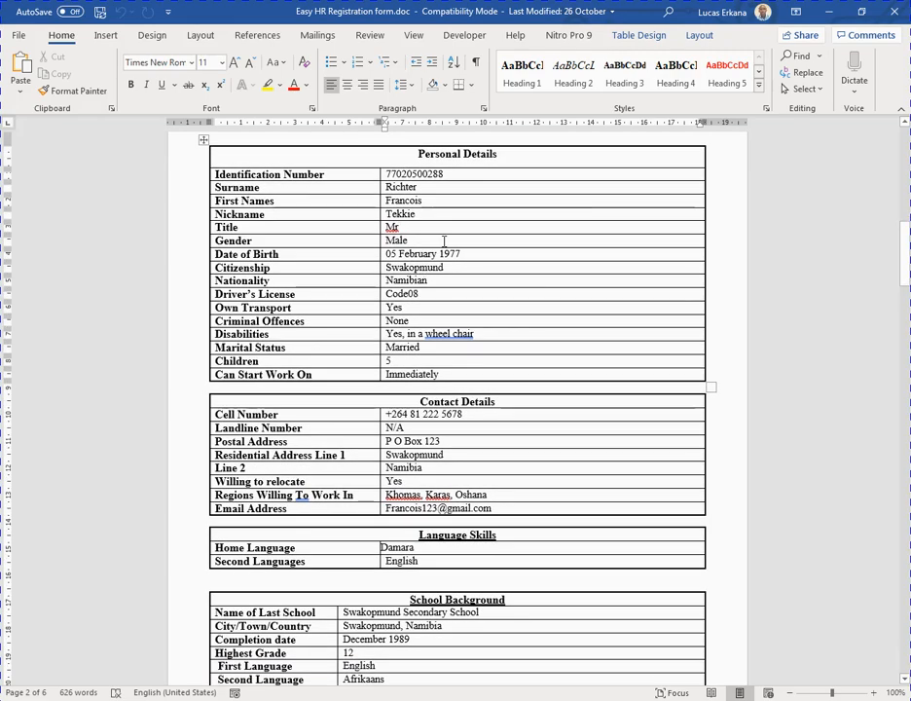
pyautogui.tripleClick(426, 244)
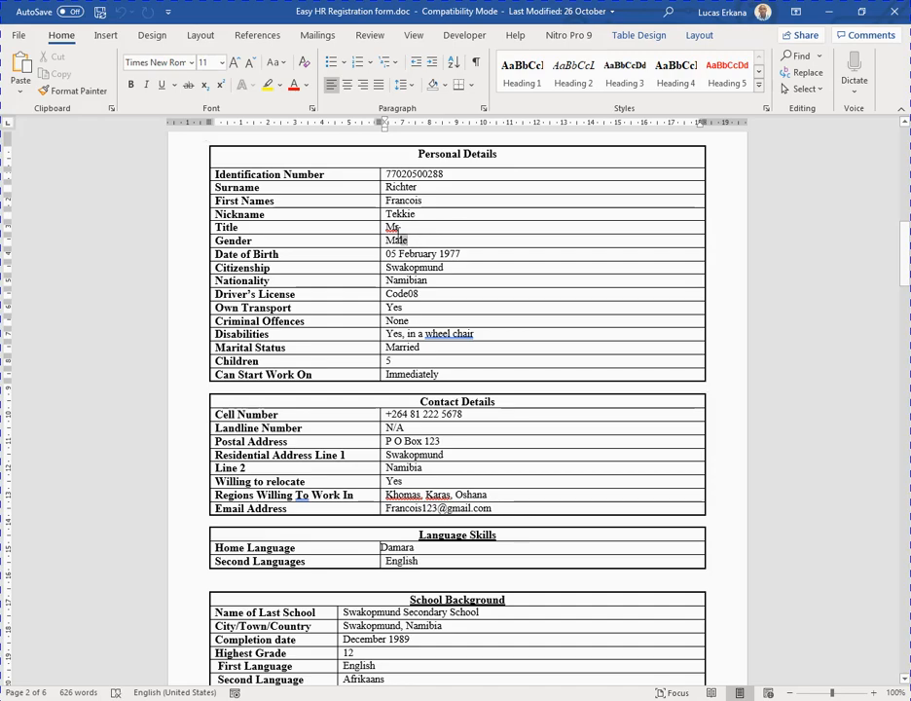
pyautogui.click(472, 255)
pyautogui.tripleClick(473, 255)
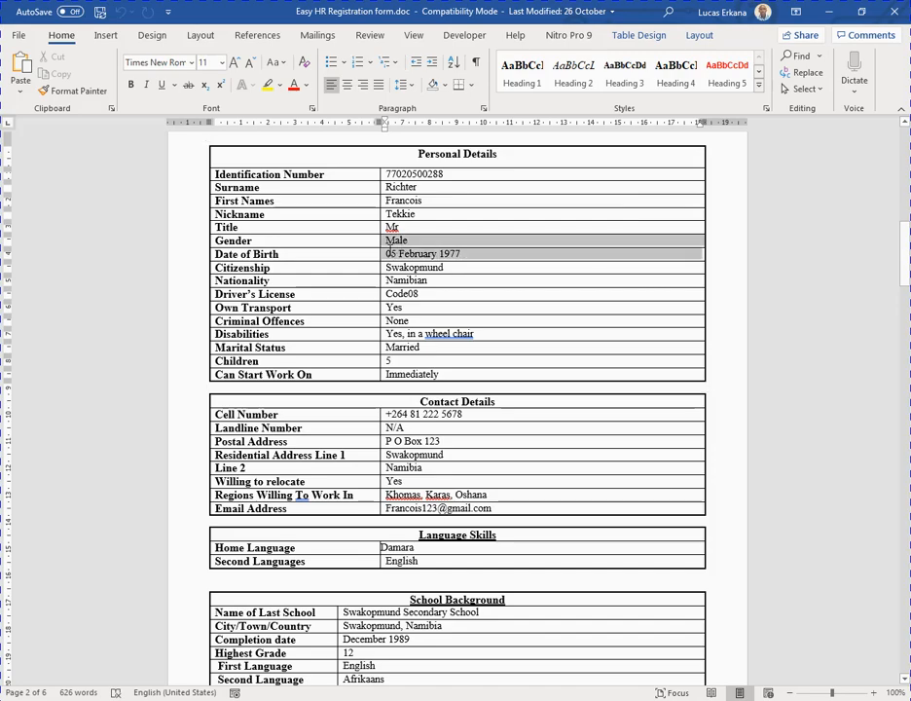
pyautogui.click(468, 261)
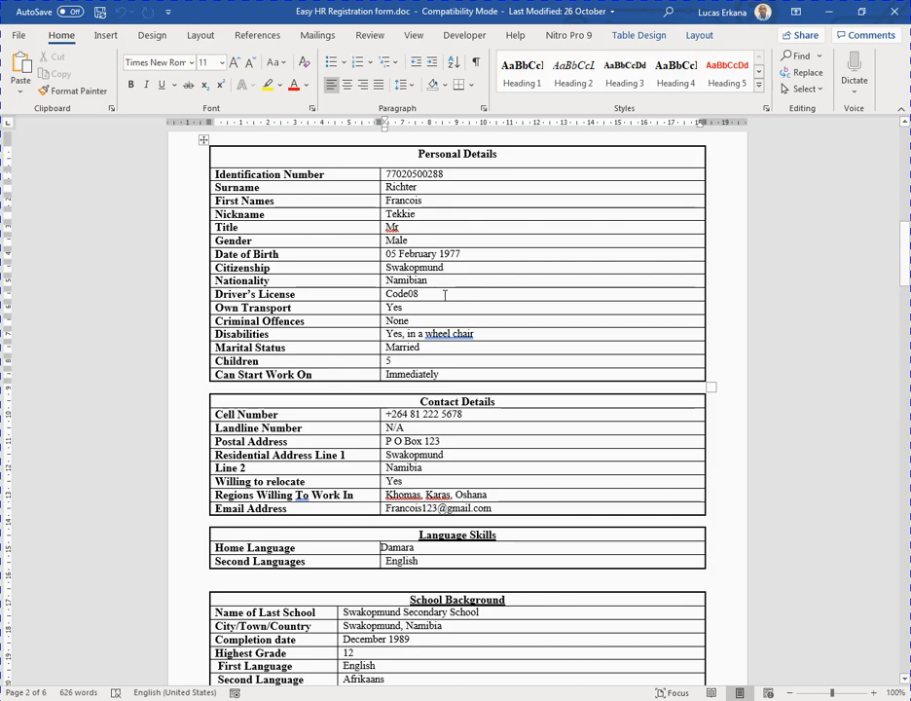
pyautogui.moveTo(456, 268); pyautogui.dragTo(387, 267)
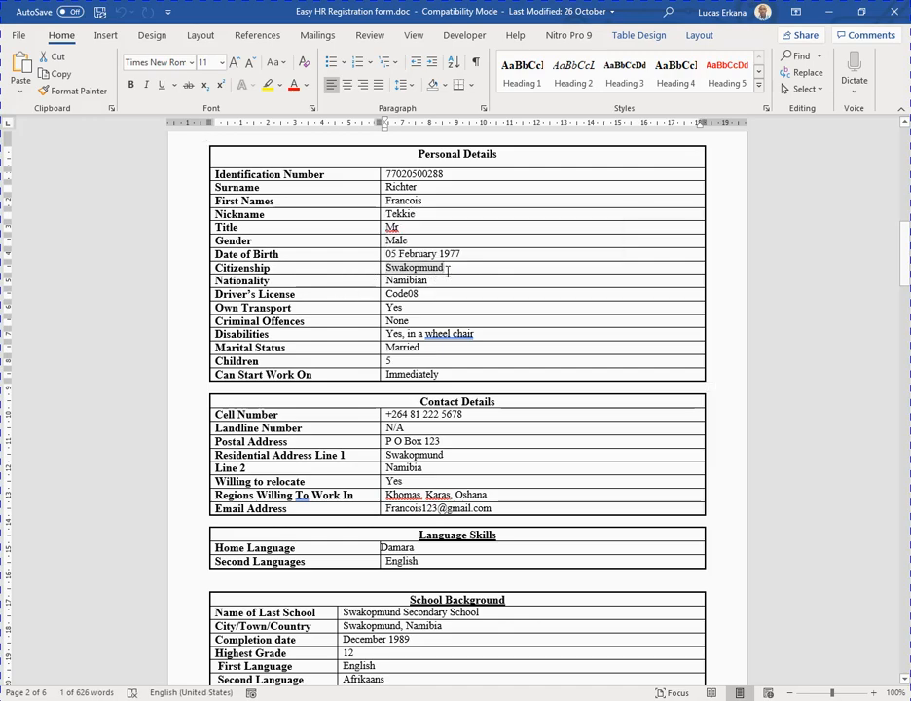
pyautogui.press('Right')
pyautogui.moveTo(436, 281); pyautogui.dragTo(385, 280)
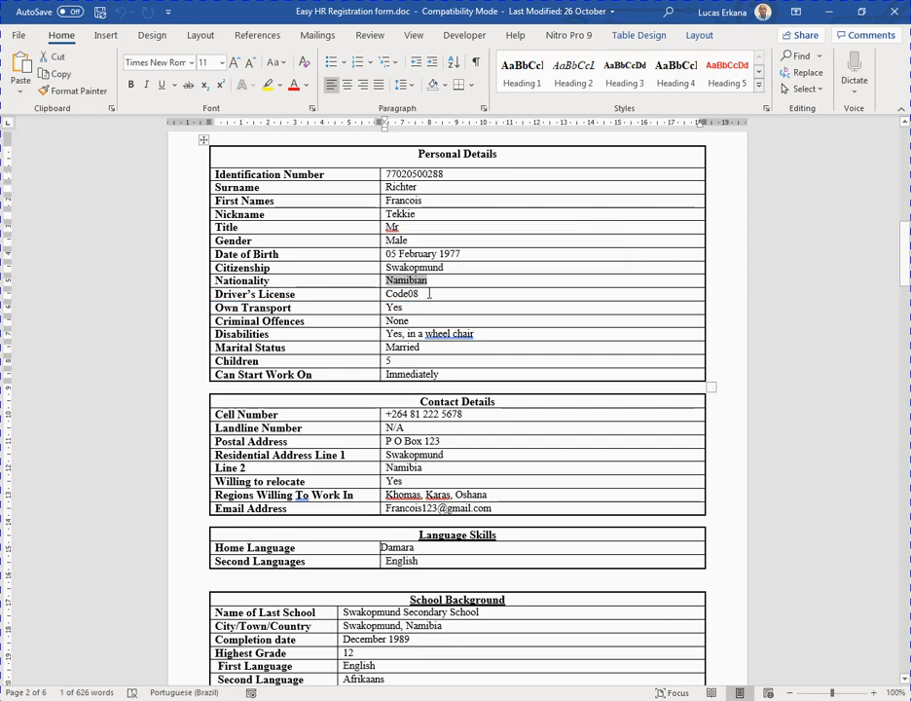
pyautogui.click(427, 293)
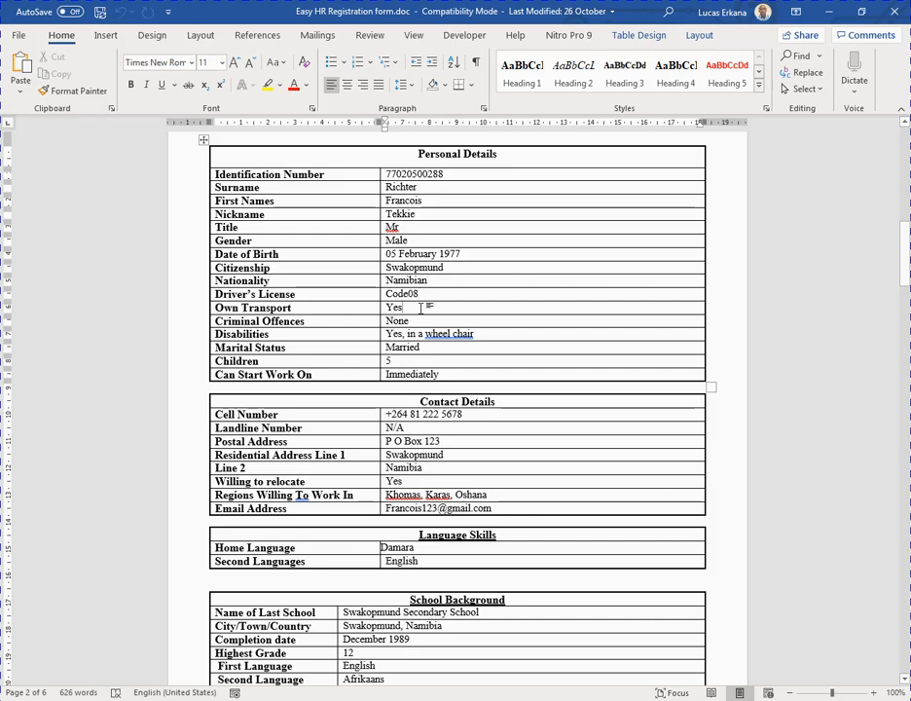
pyautogui.scroll(-1, 420, 308)
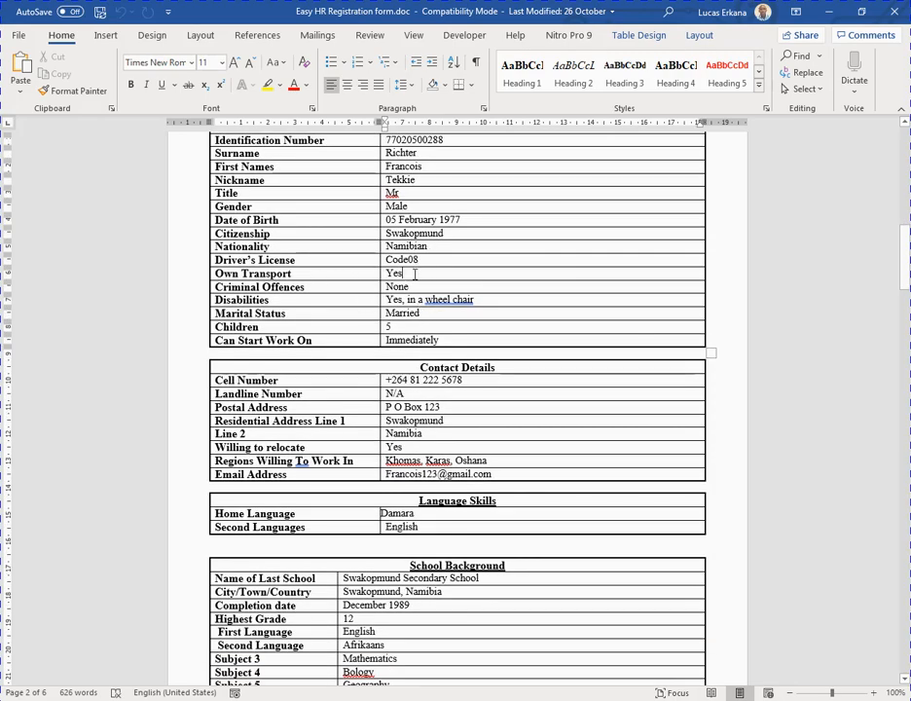
pyautogui.scroll(1, 414, 275)
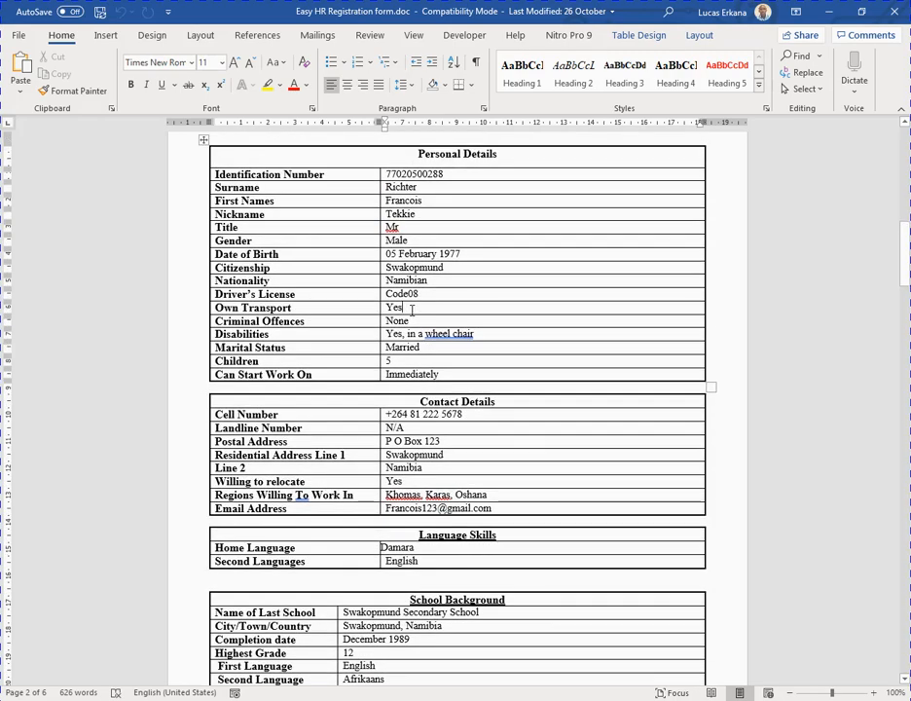
pyautogui.doubleClick(411, 310)
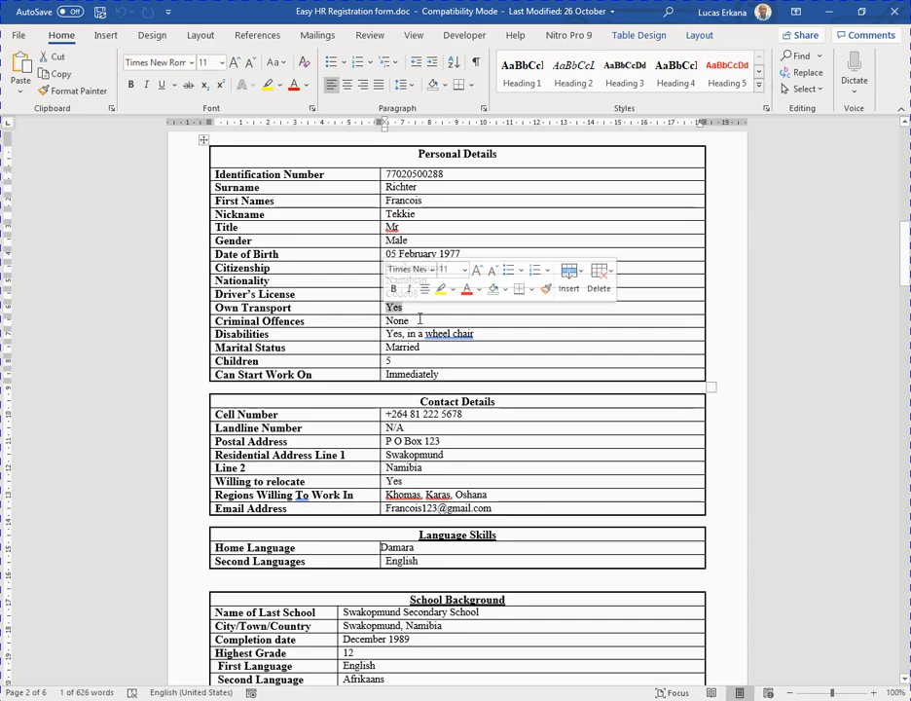
pyautogui.click(419, 322)
pyautogui.scroll(-1, 423, 321)
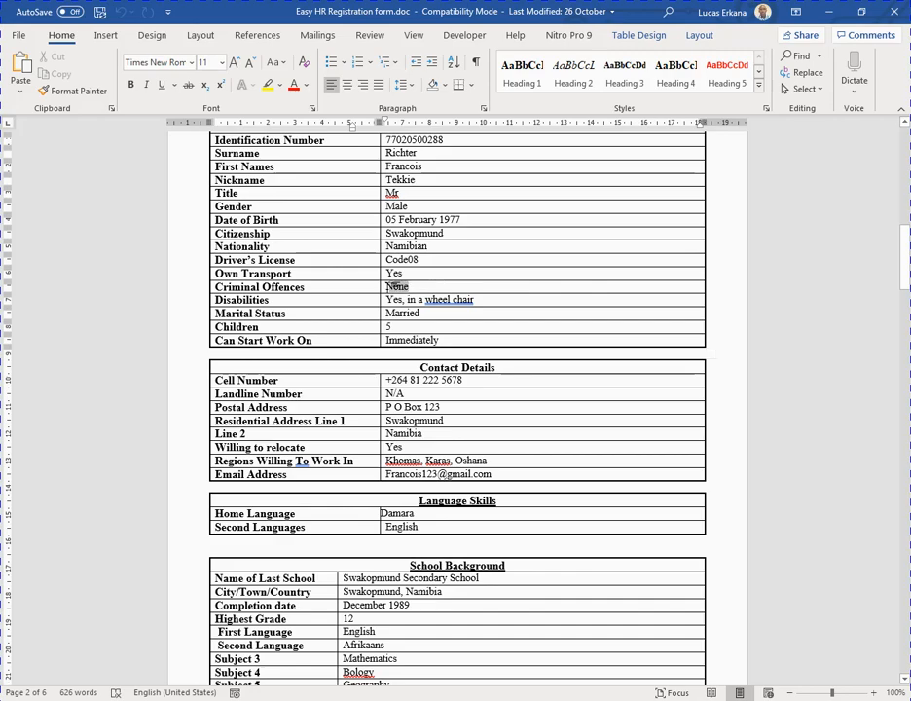
pyautogui.doubleClick(388, 286)
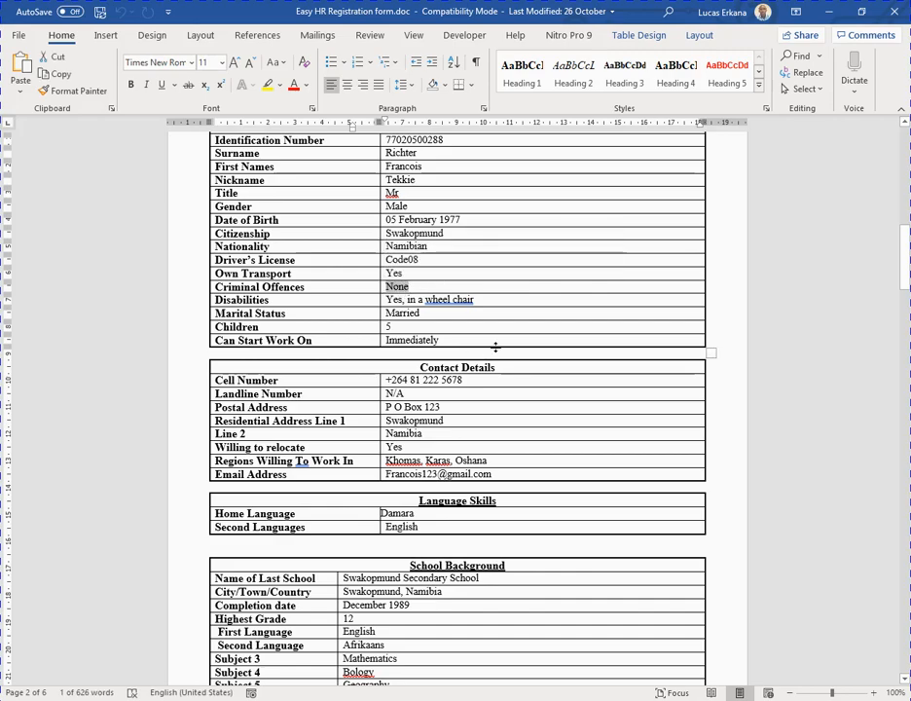
pyautogui.moveTo(496, 302); pyautogui.dragTo(400, 301)
pyautogui.click(491, 301)
pyautogui.scroll(-1, 481, 305)
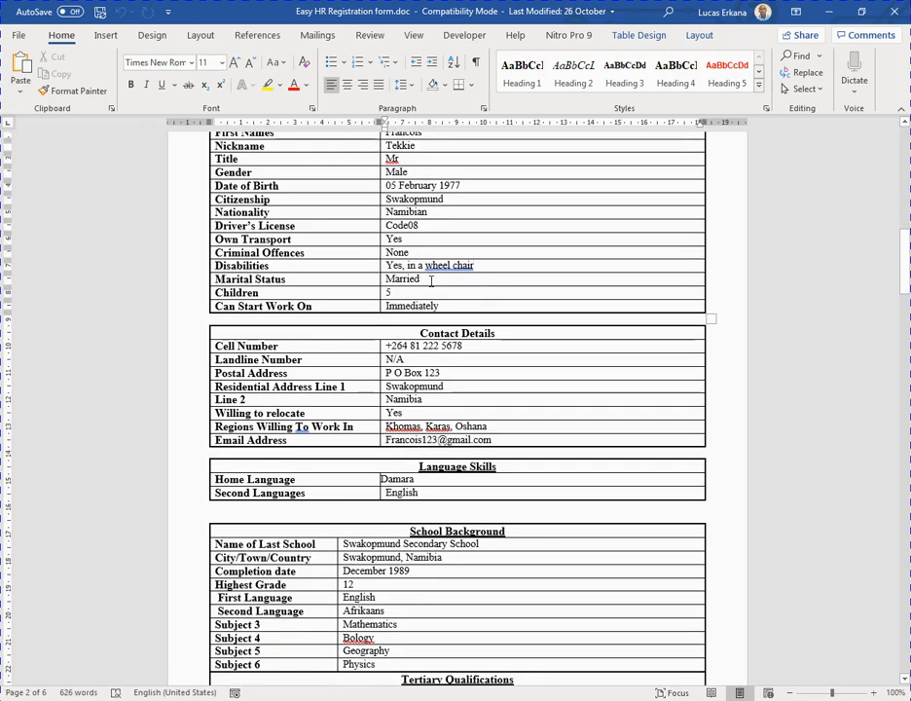
pyautogui.click(434, 282)
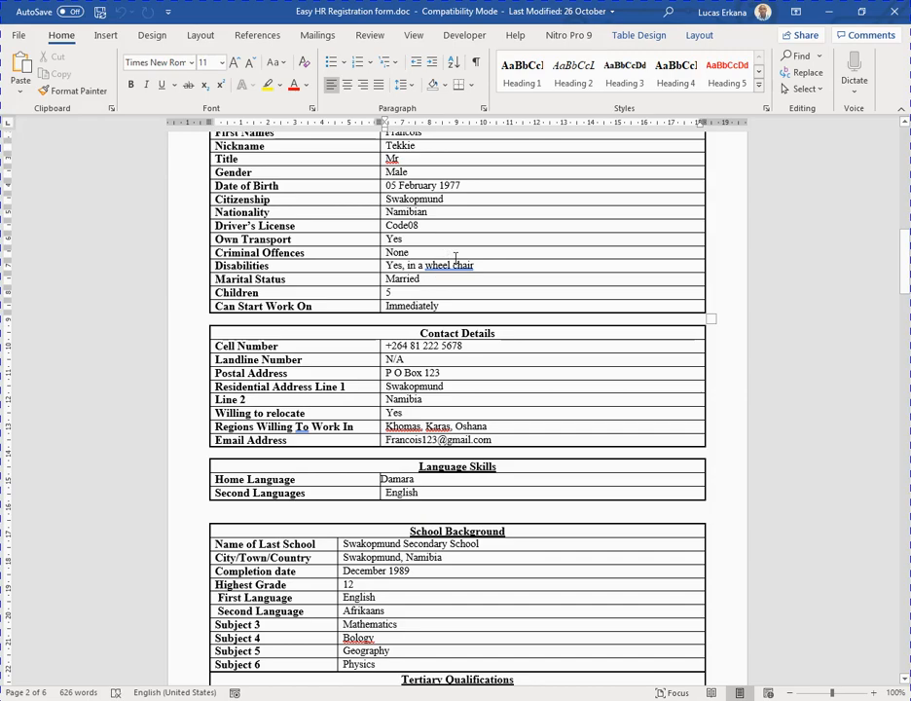
pyautogui.scroll(-1, 457, 275)
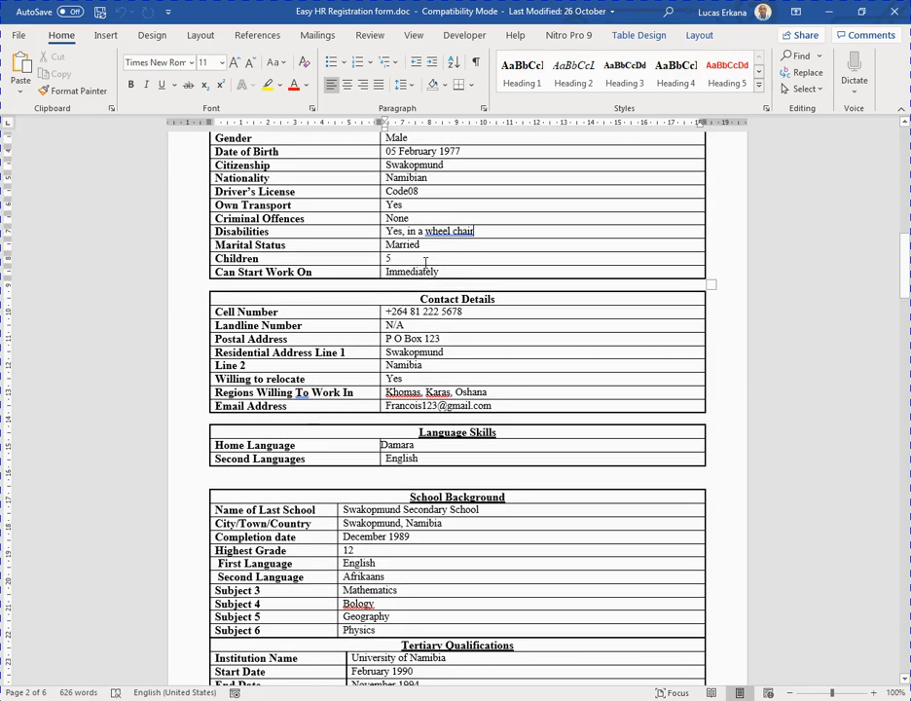
pyautogui.scroll(-1, 433, 249)
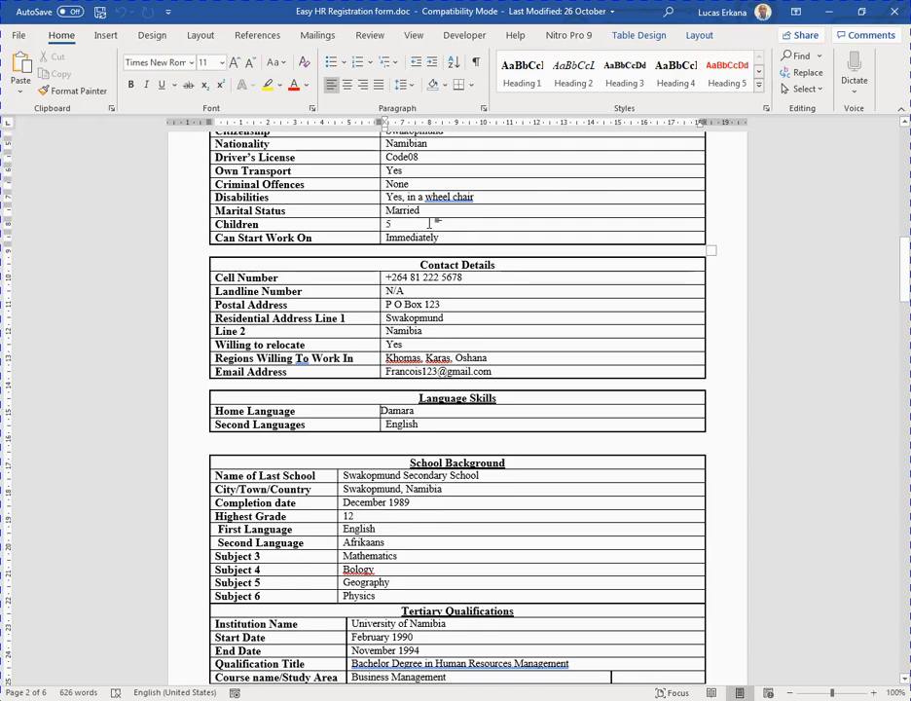
pyautogui.scroll(1, 428, 234)
pyautogui.scroll(-1, 460, 264)
pyautogui.click(446, 237)
pyautogui.scroll(-1, 456, 238)
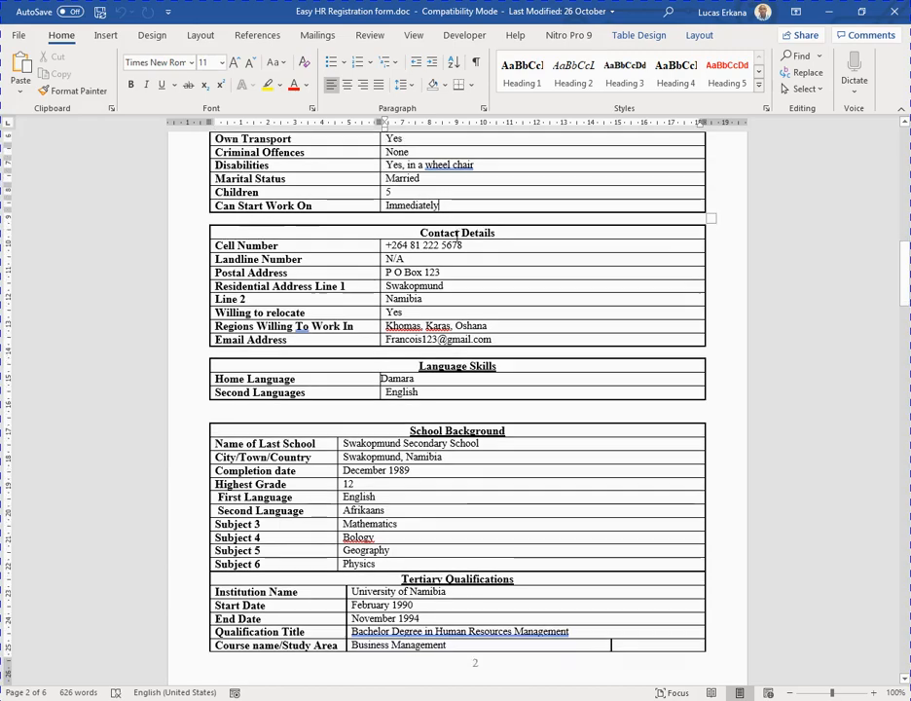
pyautogui.scroll(2, 445, 264)
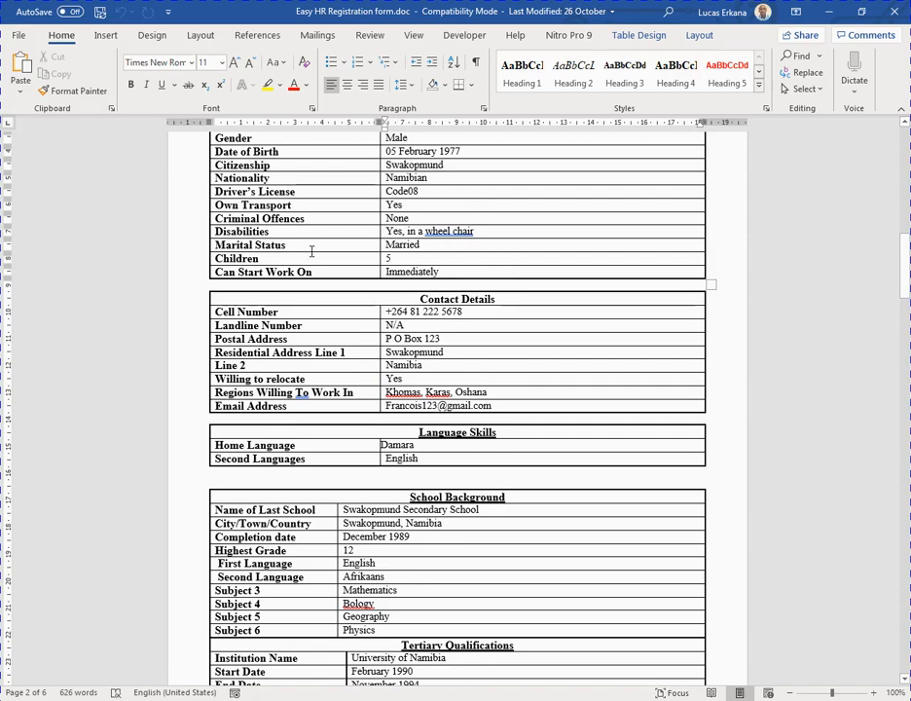
pyautogui.scroll(-1, 407, 338)
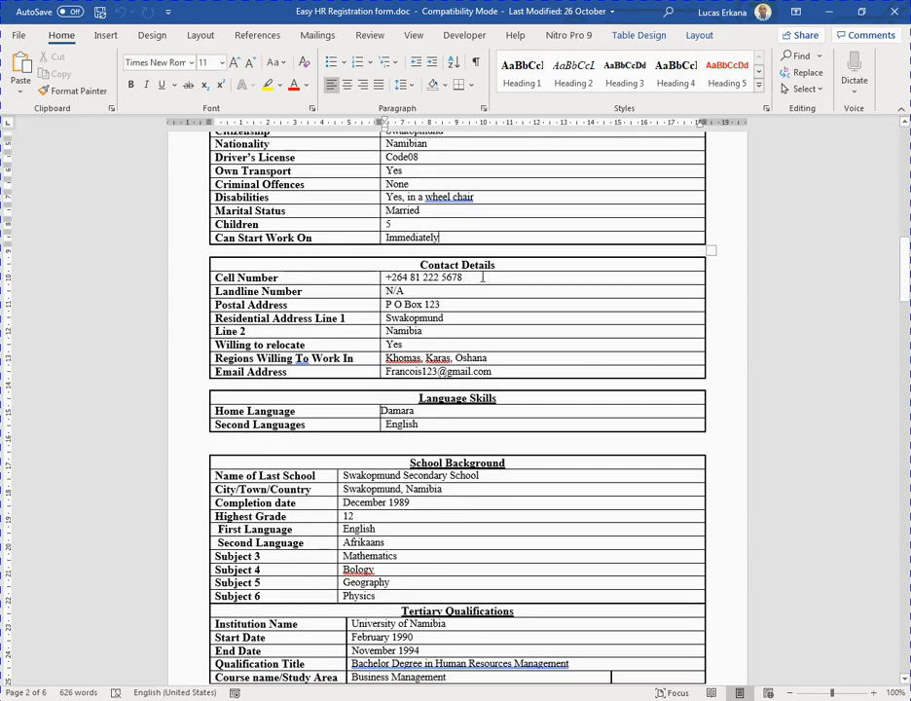
pyautogui.moveTo(461, 276); pyautogui.dragTo(388, 277)
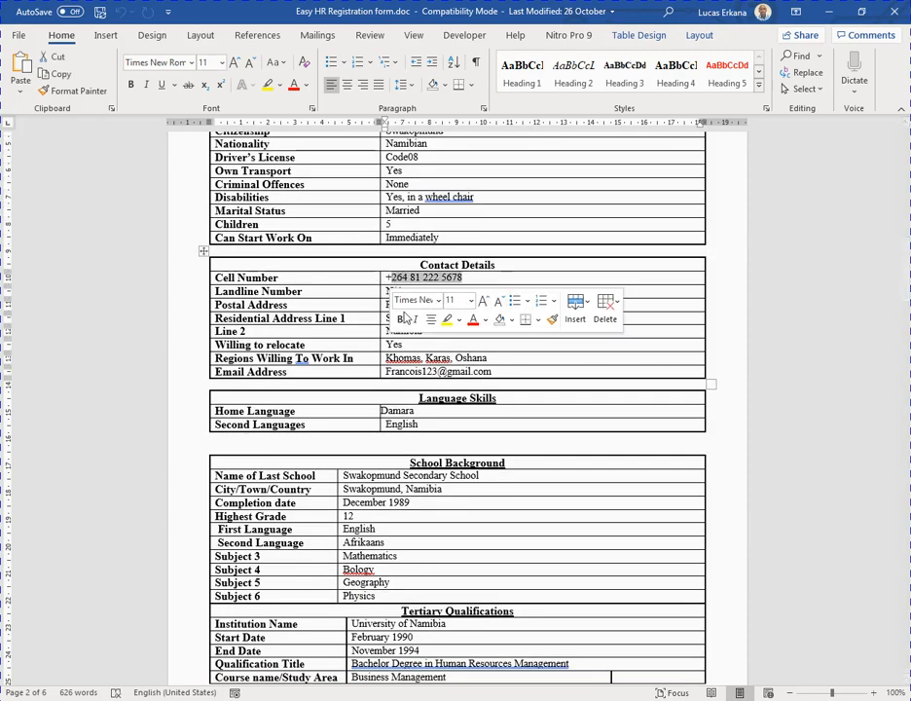
pyautogui.click(371, 295)
pyautogui.click(437, 290)
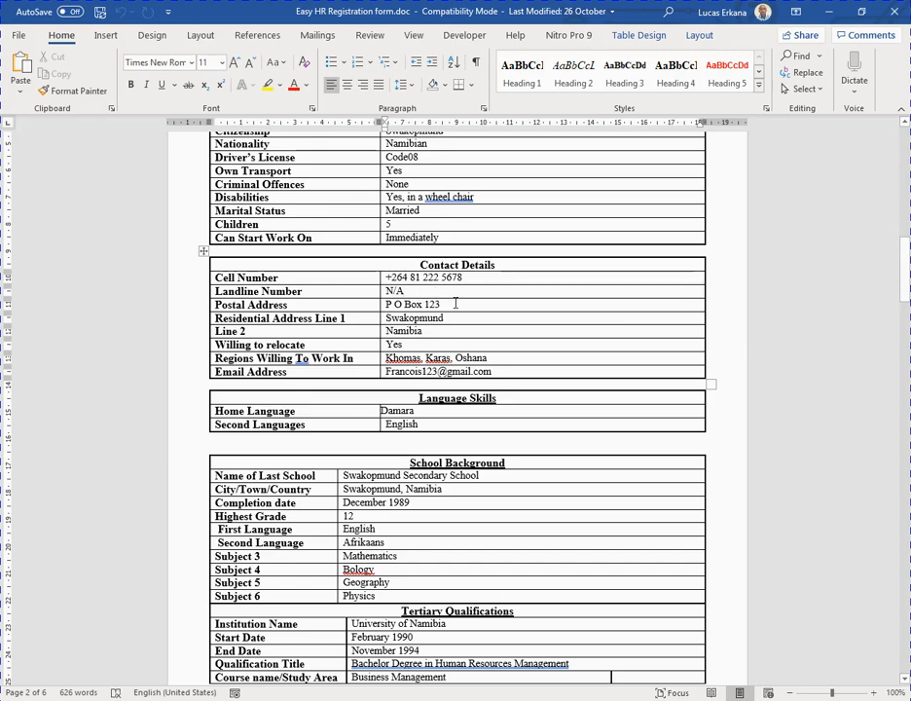
pyautogui.scroll(3, 455, 303)
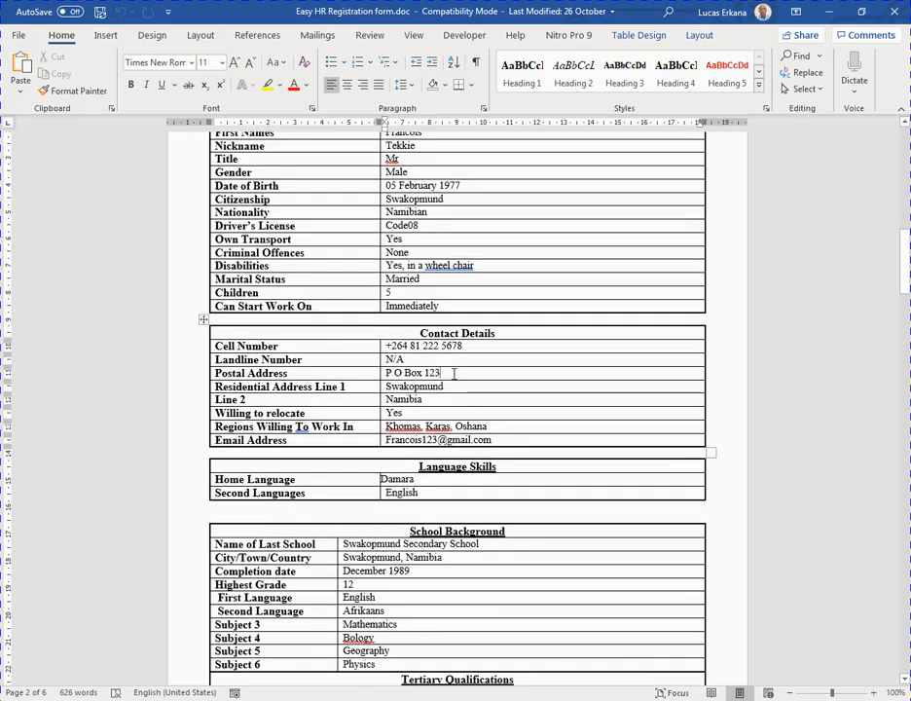
pyautogui.scroll(-3, 455, 373)
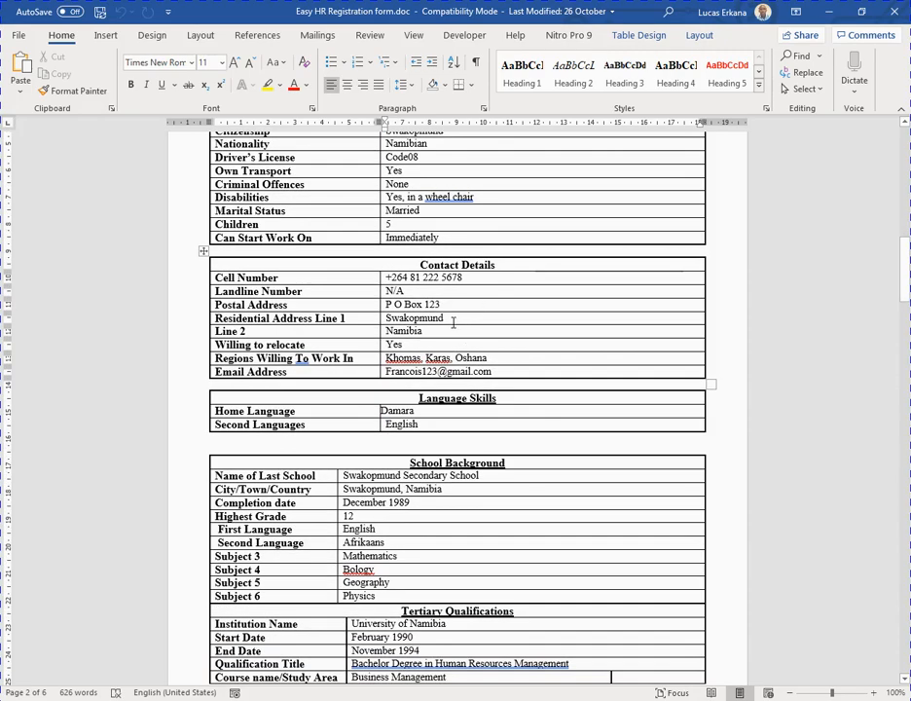
pyautogui.click(455, 307)
pyautogui.click(465, 320)
pyautogui.scroll(-2, 434, 347)
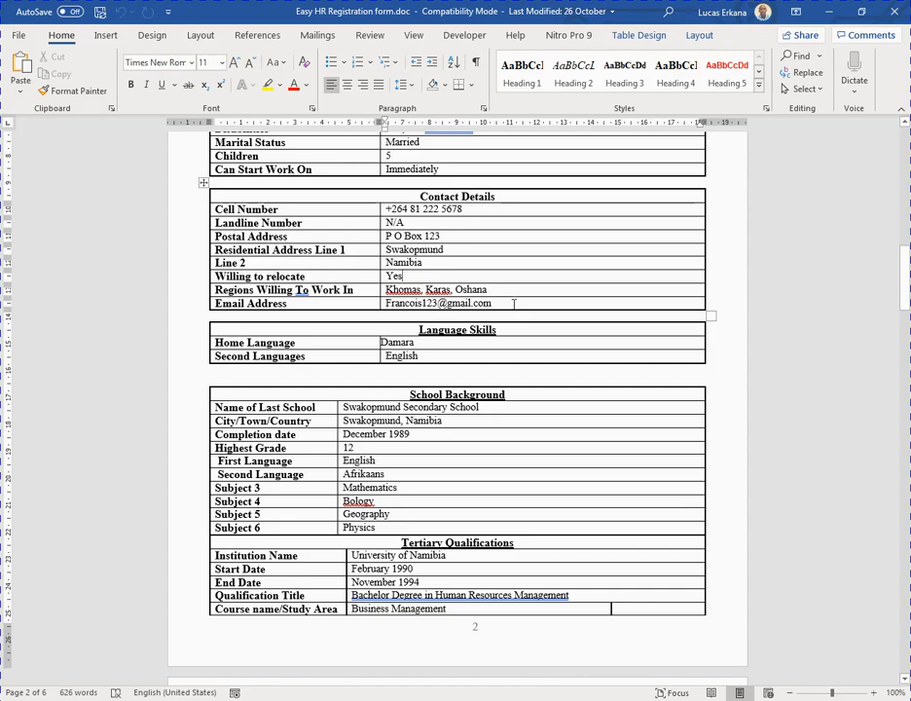
pyautogui.scroll(-1, 515, 298)
pyautogui.scroll(1, 496, 265)
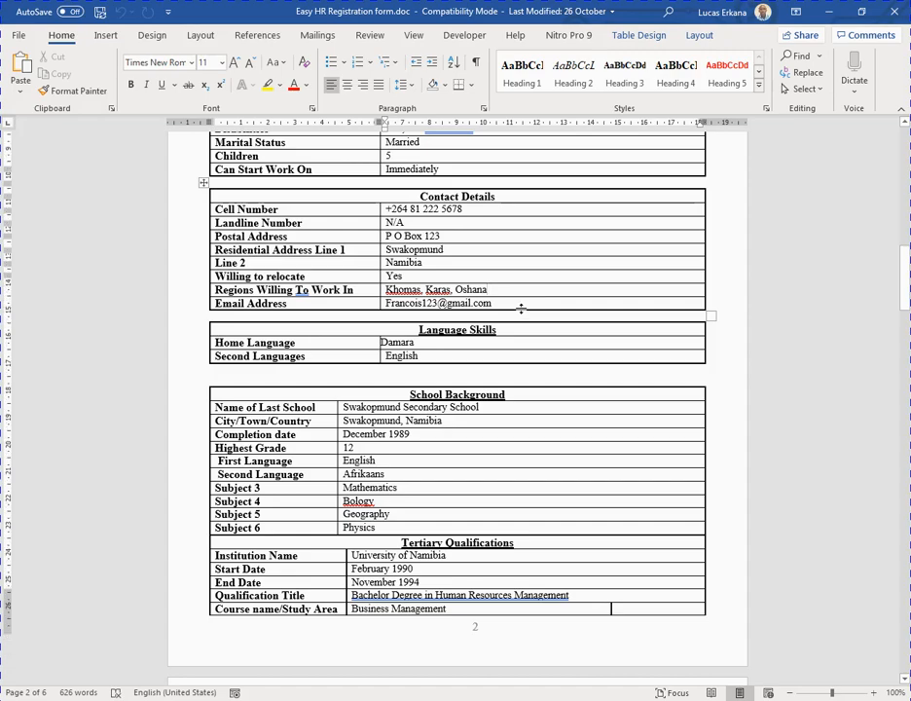
pyautogui.scroll(-1, 508, 296)
pyautogui.click(493, 270)
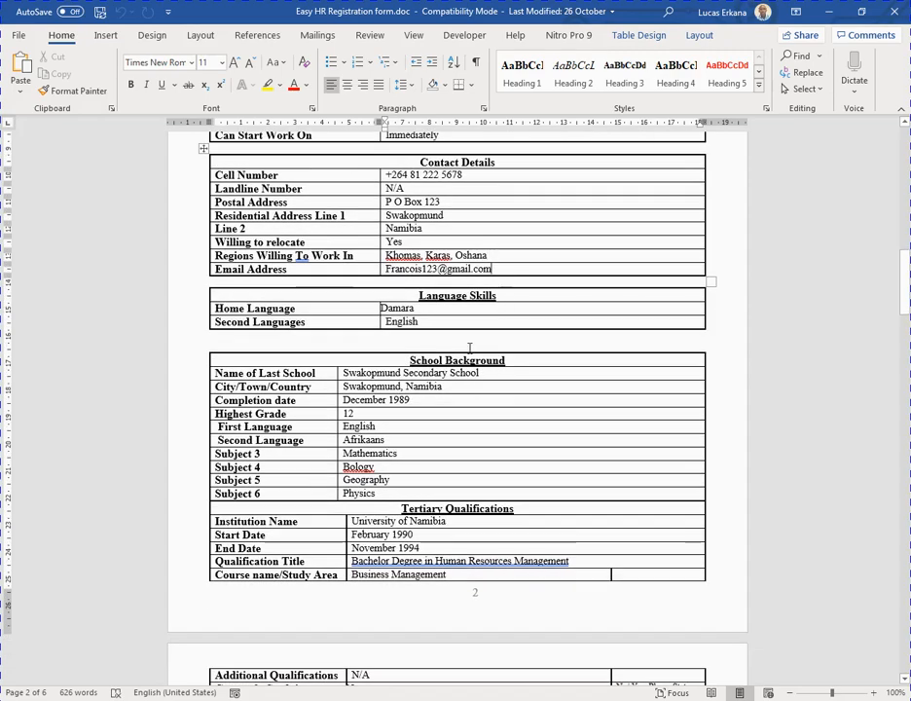
pyautogui.scroll(-2, 476, 328)
pyautogui.scroll(1, 479, 323)
pyautogui.scroll(-2, 502, 279)
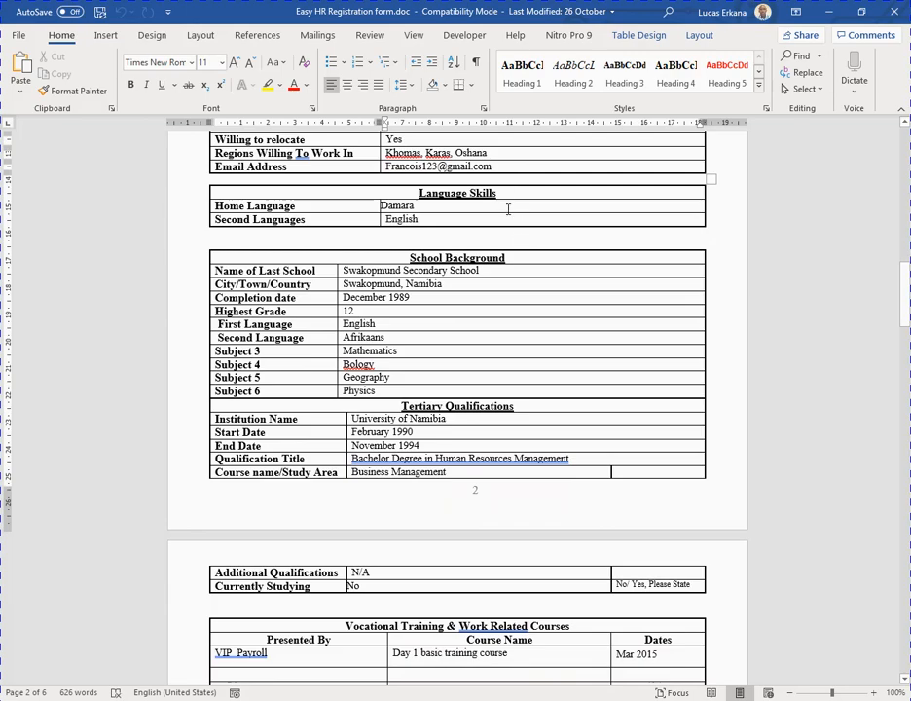
pyautogui.moveTo(427, 209)
pyautogui.mouseDown()
pyautogui.moveTo(400, 216)
pyautogui.moveTo(428, 210)
pyautogui.mouseUp()
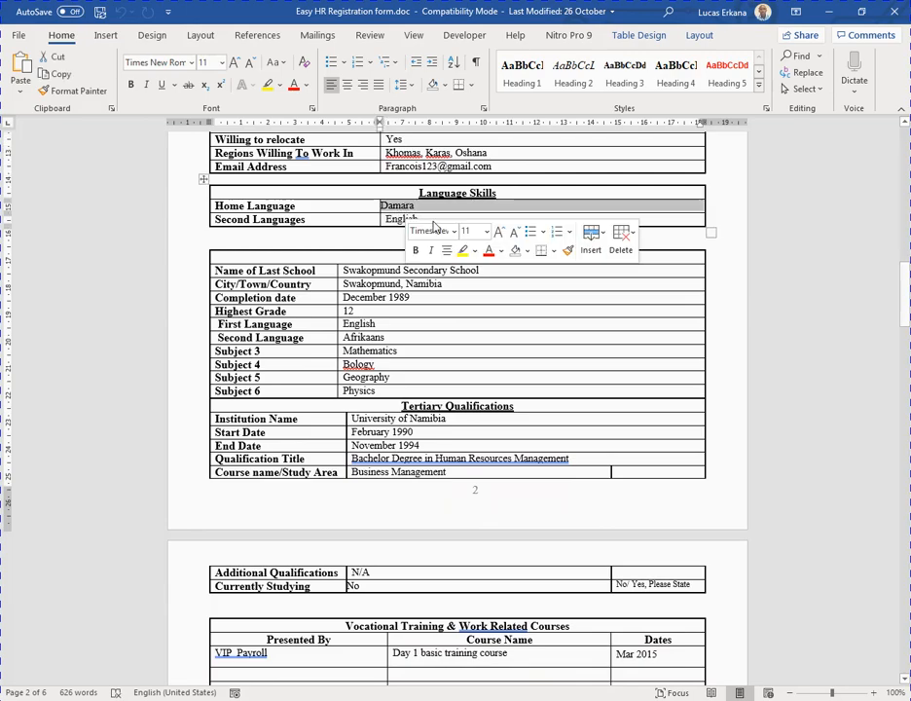
pyautogui.click(431, 216)
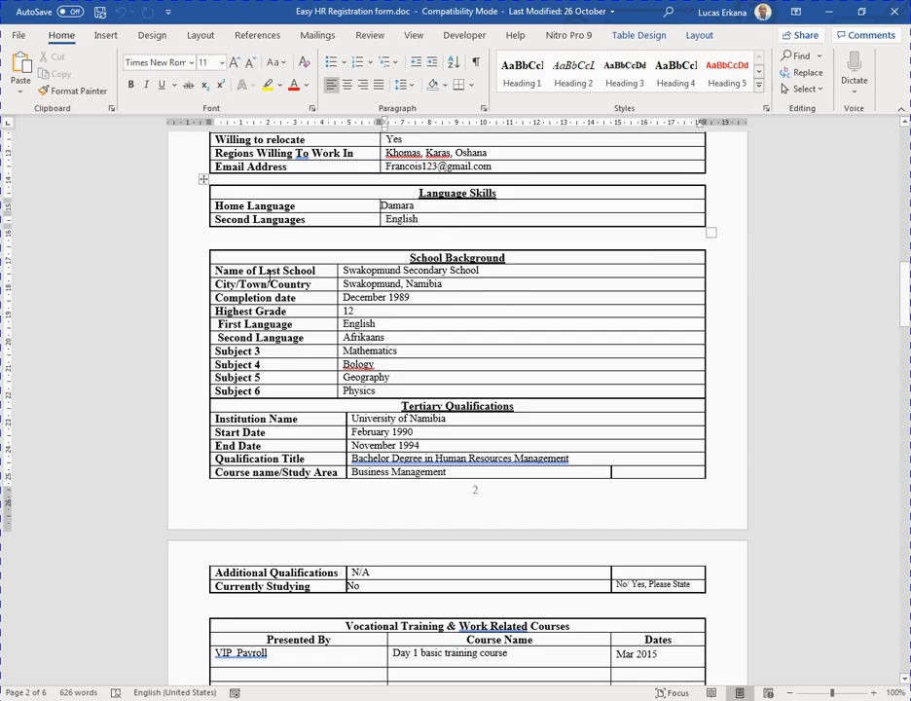
pyautogui.click(487, 274)
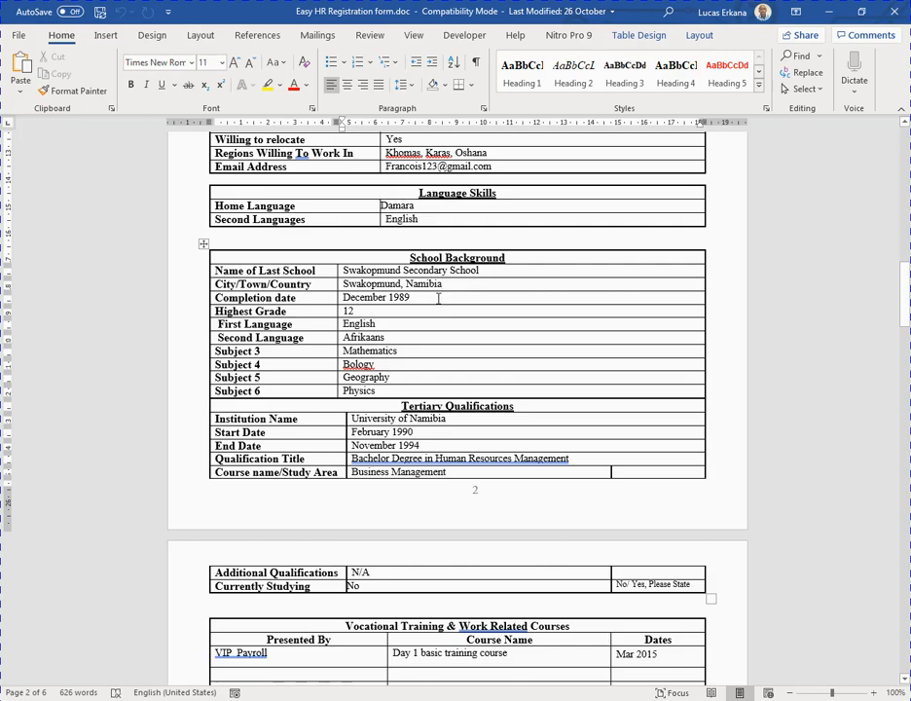
# Insert the missing 'i' so Subject 4 reads 'Biology' instead of 'Bology'.
pyautogui.moveTo(426, 297); pyautogui.dragTo(355, 304)
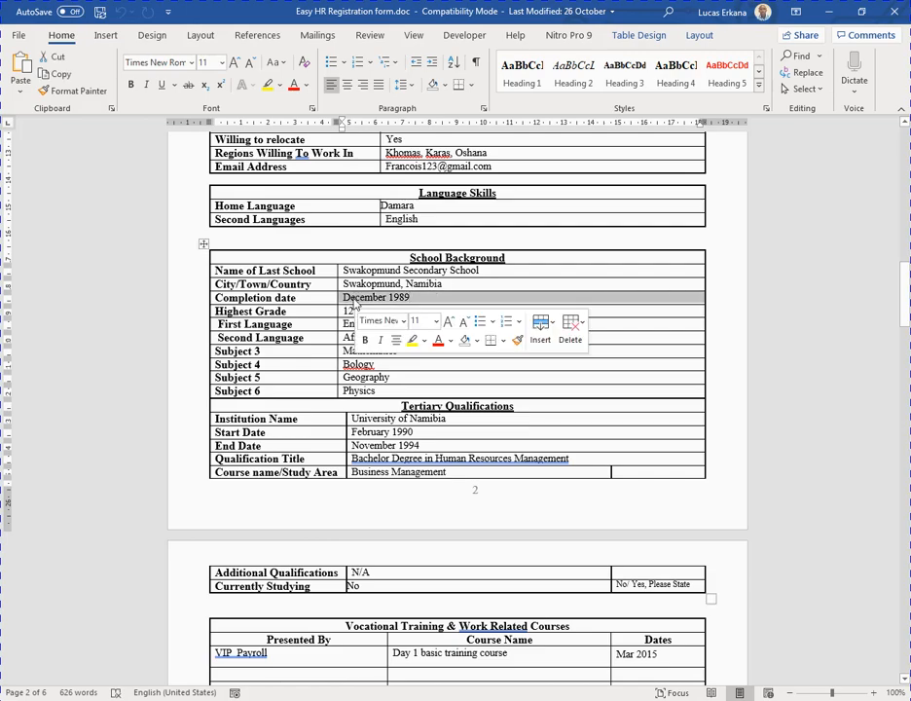
pyautogui.click(427, 297)
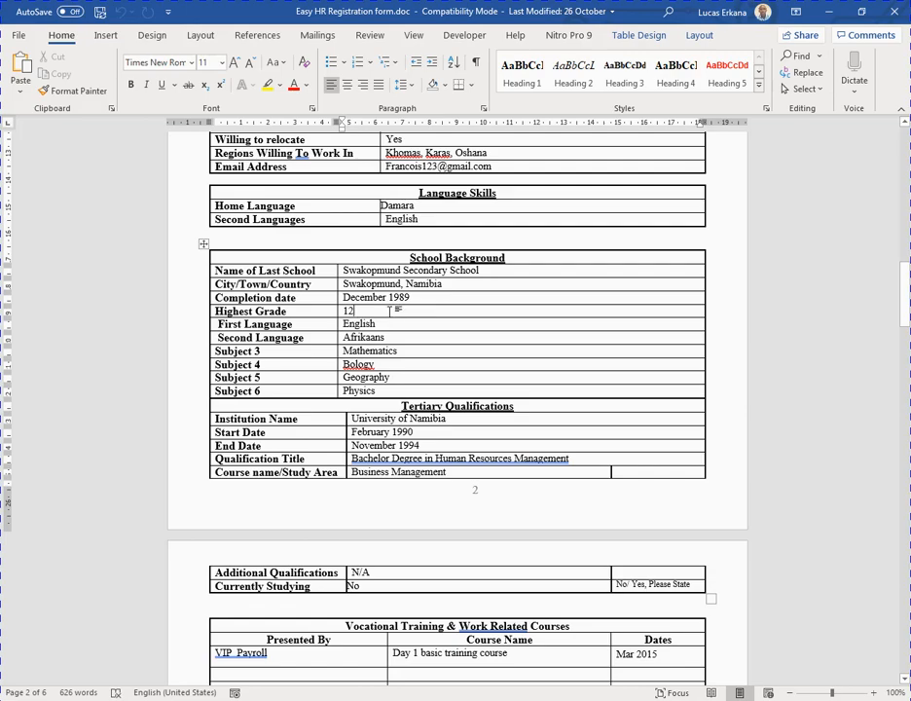
pyautogui.scroll(-1, 393, 309)
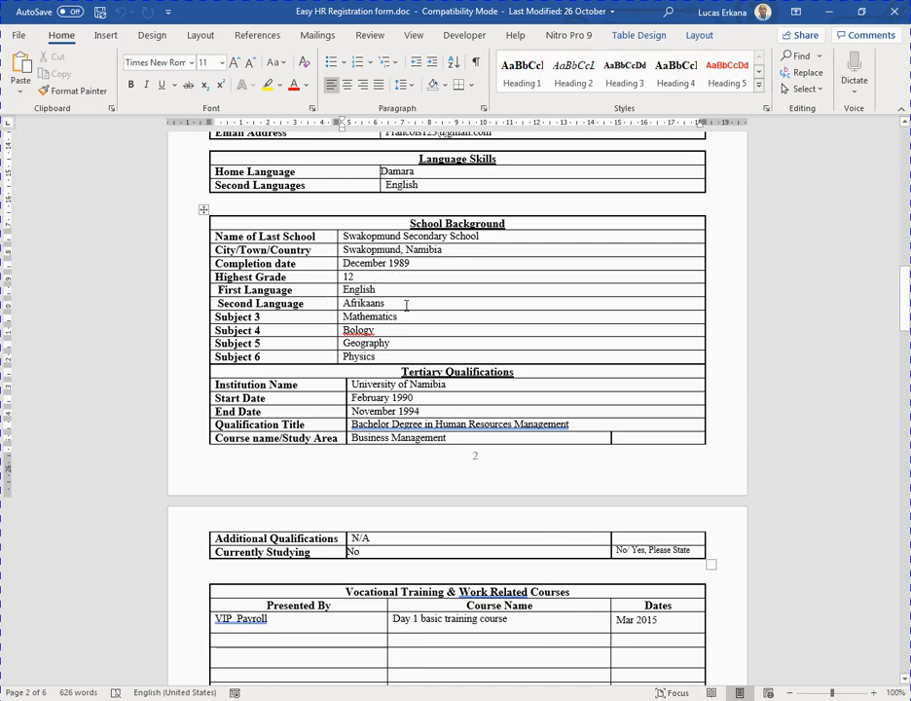
pyautogui.scroll(-1, 405, 306)
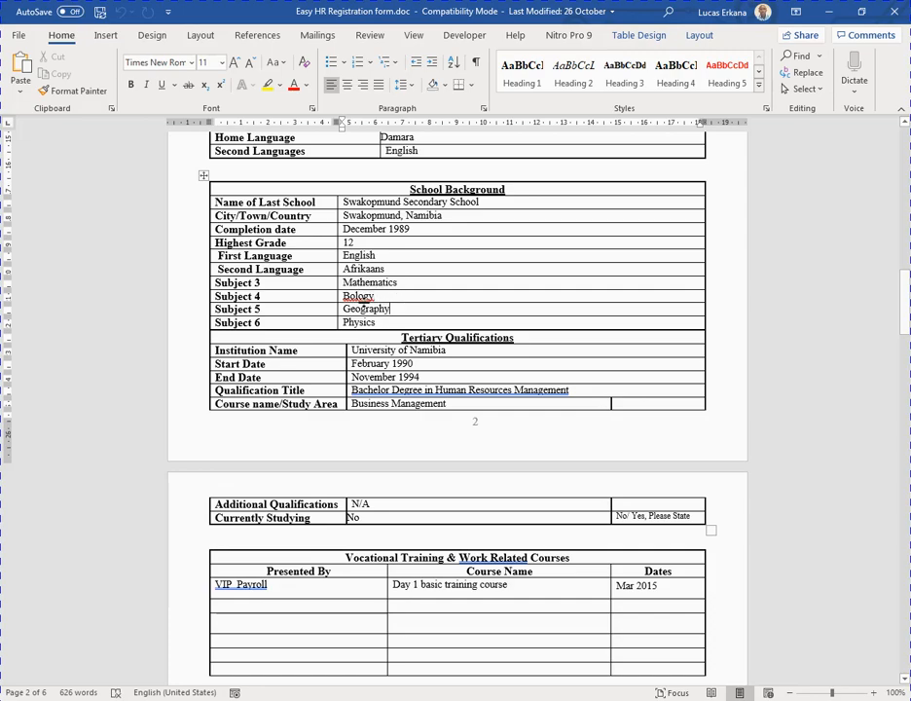
pyautogui.write('i')
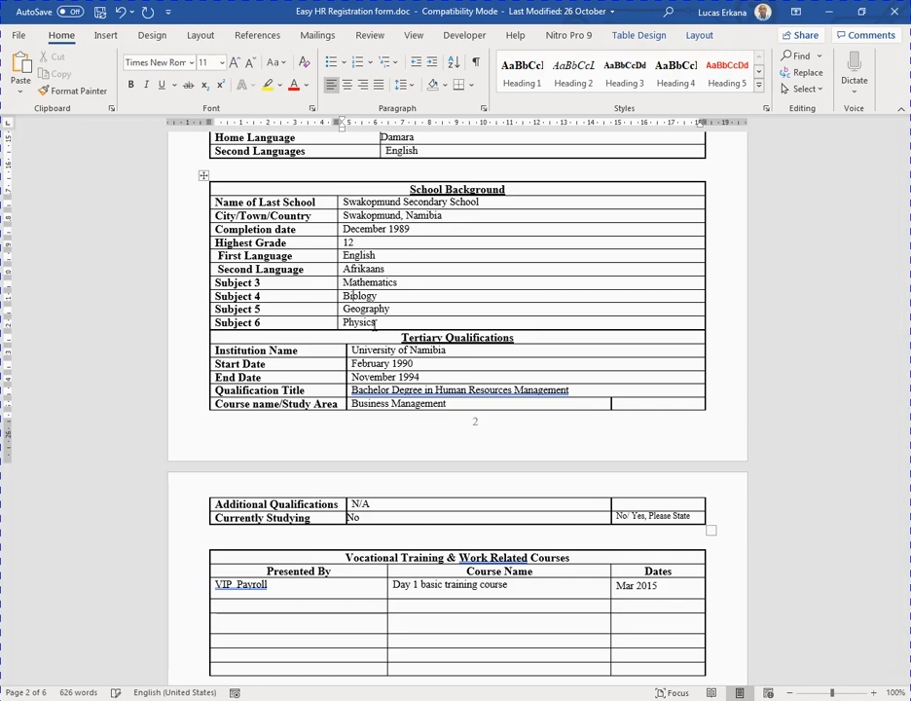
# Check the Geography, Physics and Institution Name entries that follow.
pyautogui.click(404, 310)
pyautogui.click(400, 322)
pyautogui.scroll(-1, 409, 357)
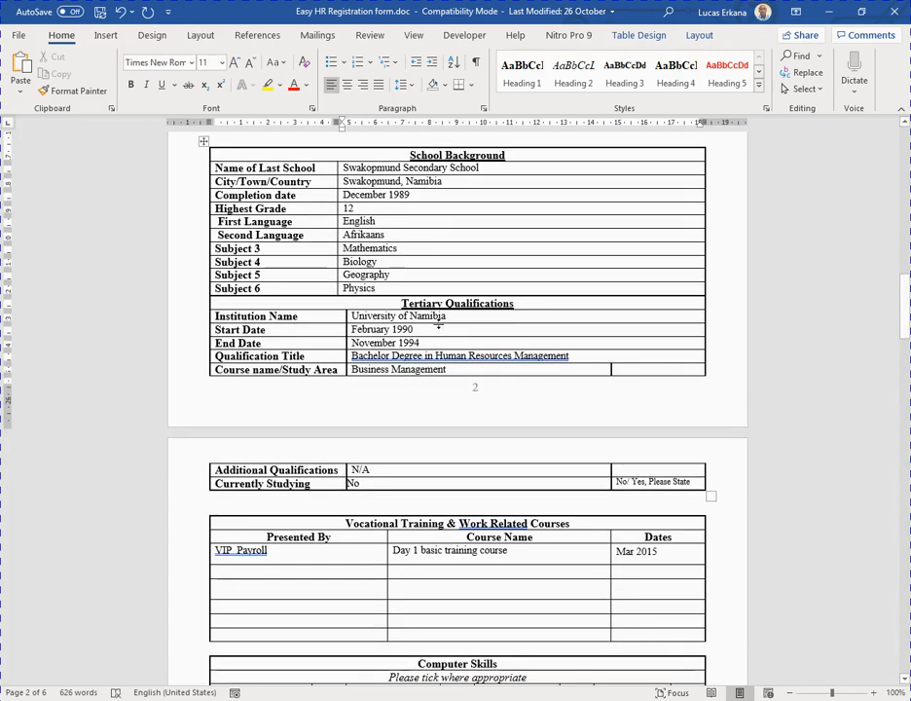
pyautogui.click(462, 319)
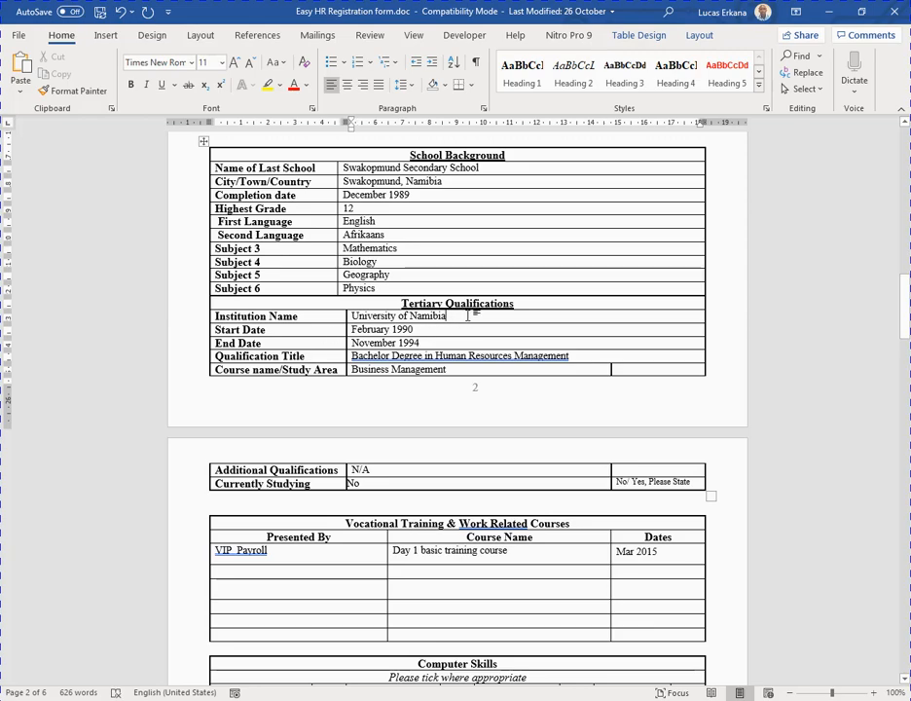
pyautogui.click(433, 330)
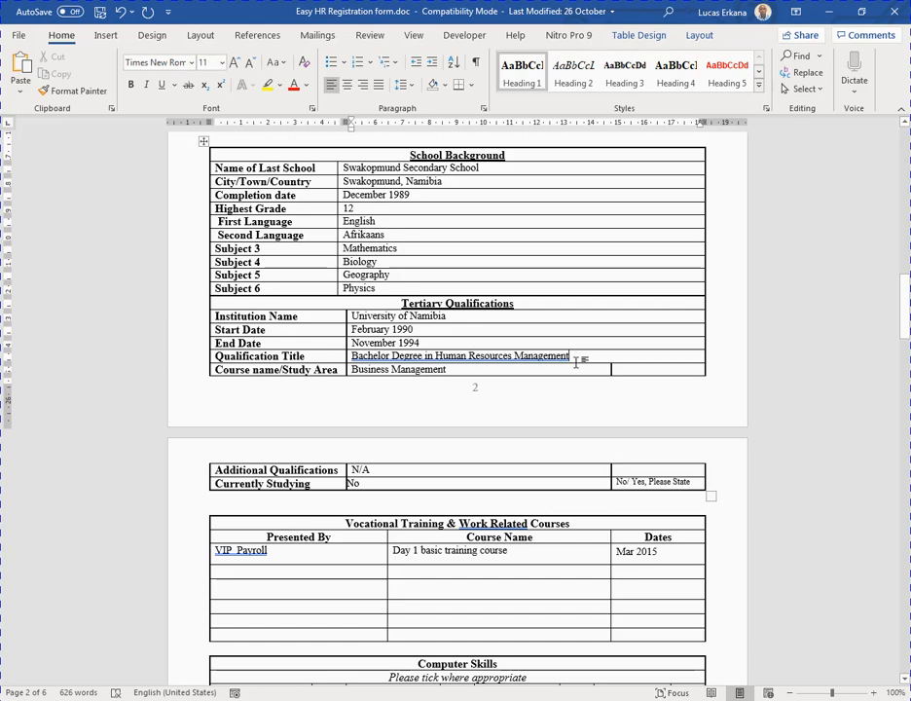
pyautogui.tripleClick(502, 351)
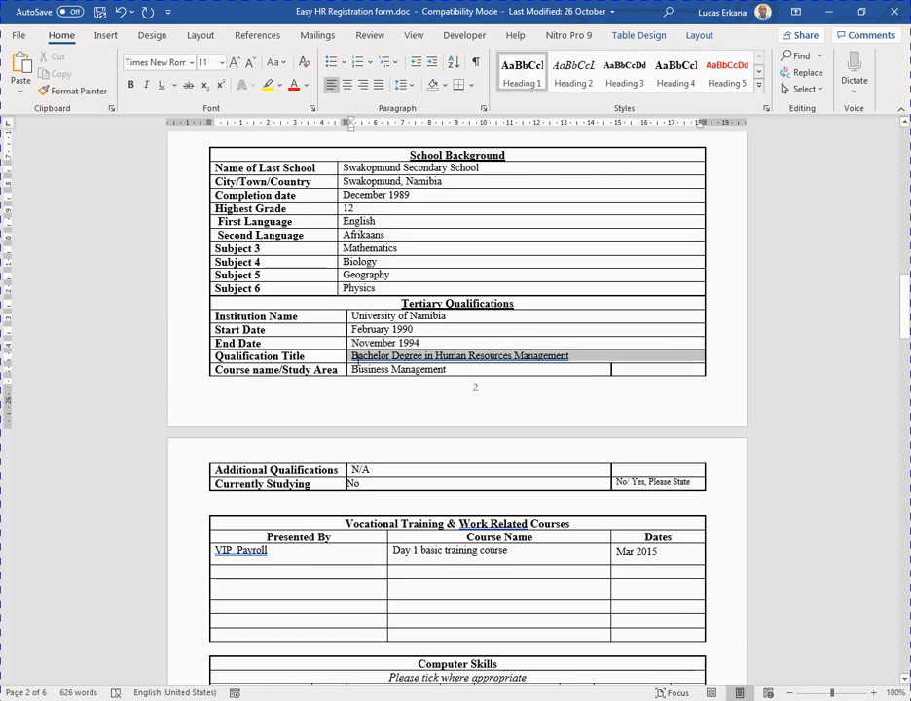
pyautogui.click(484, 370)
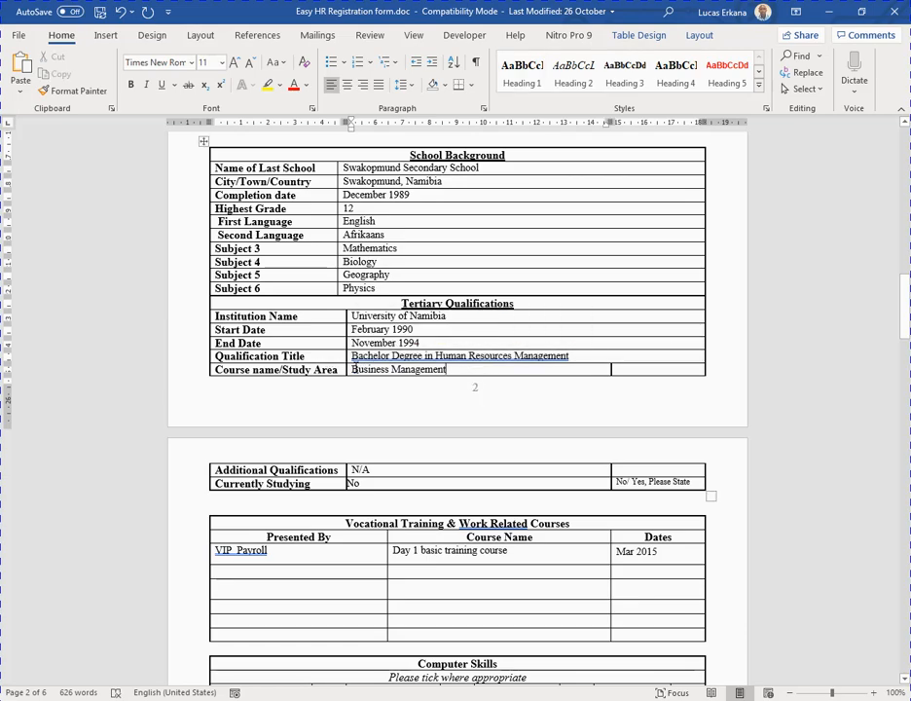
pyautogui.scroll(-4, 460, 381)
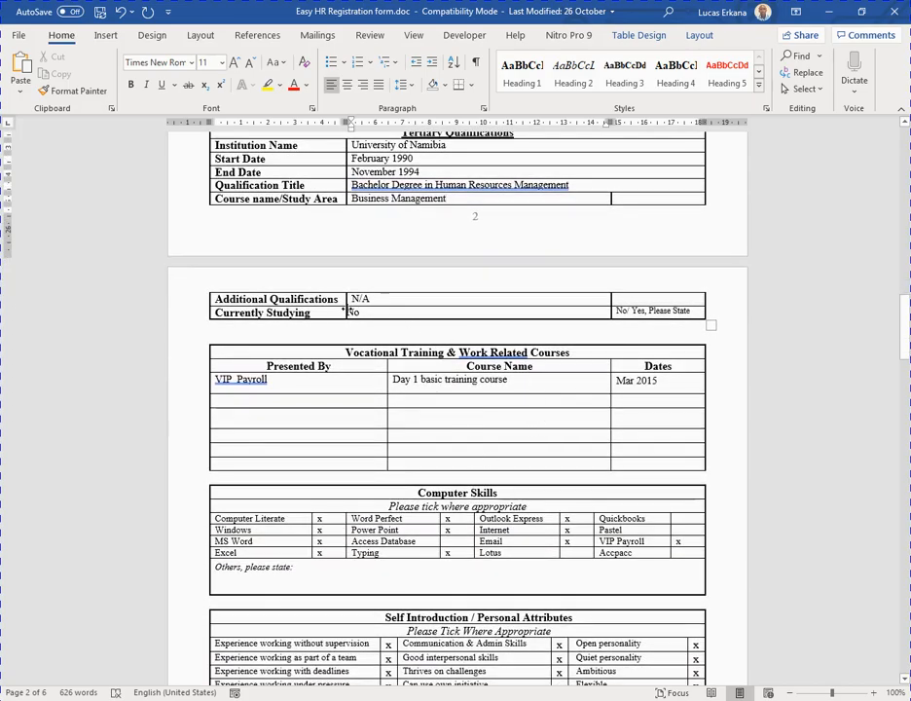
pyautogui.scroll(-2, 403, 283)
pyautogui.click(368, 232)
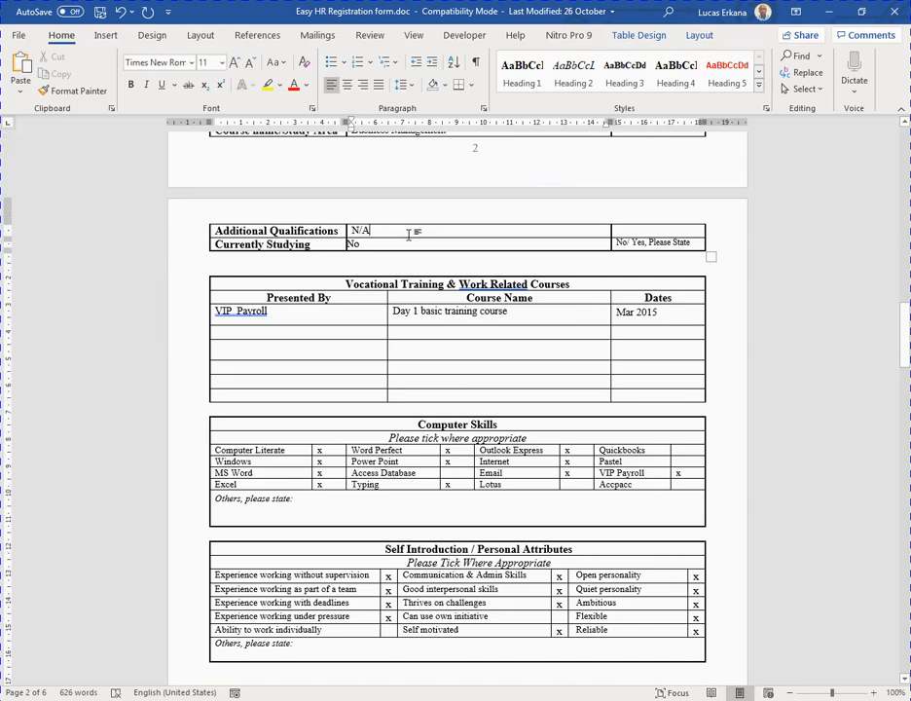
pyautogui.scroll(-1, 321, 311)
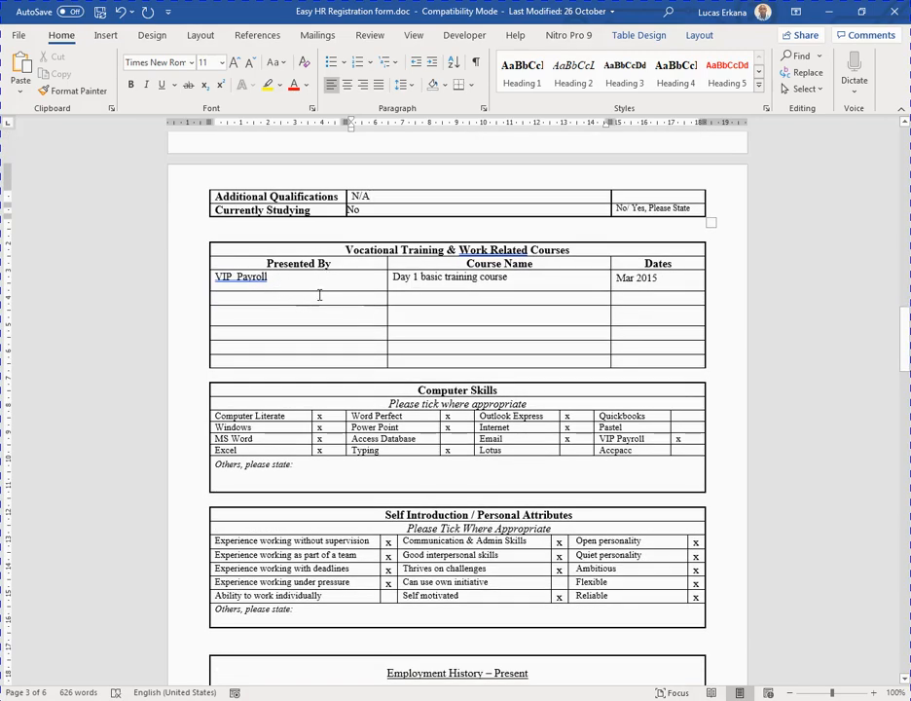
pyautogui.click(291, 284)
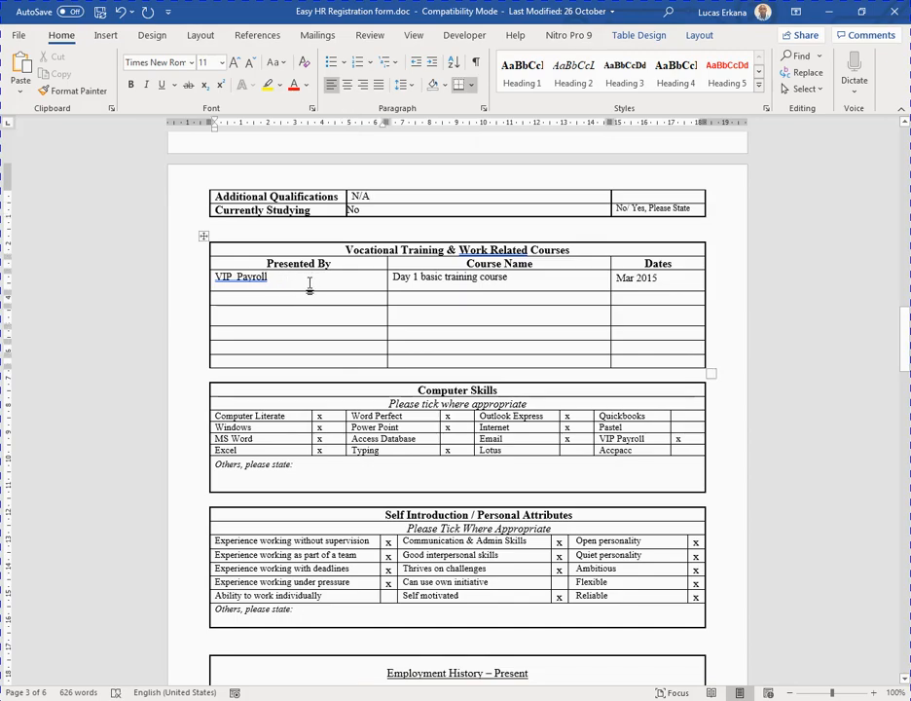
pyautogui.scroll(-1, 313, 283)
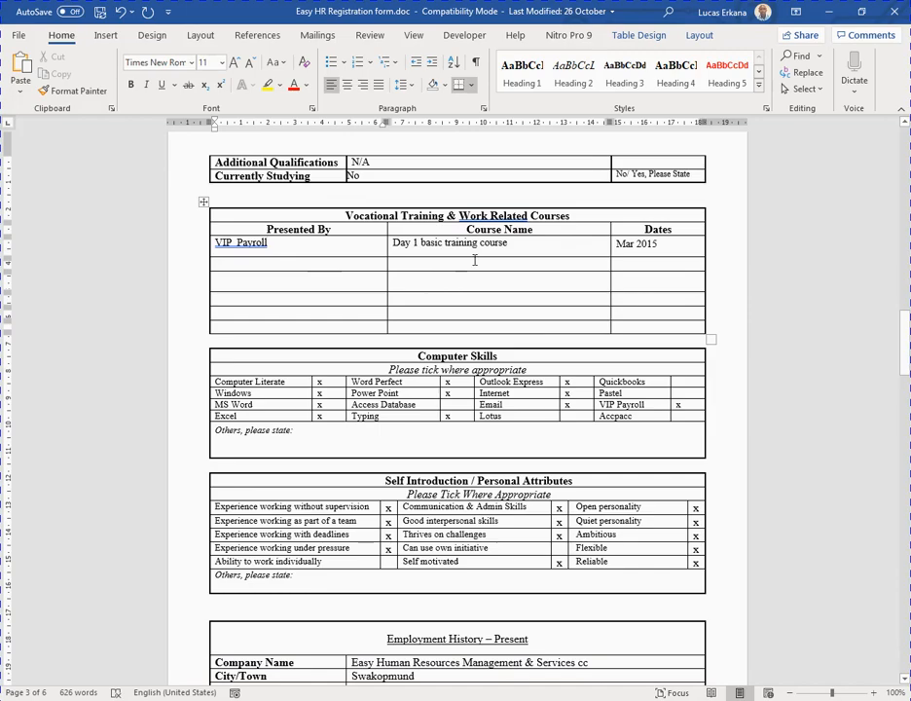
pyautogui.tripleClick(388, 165)
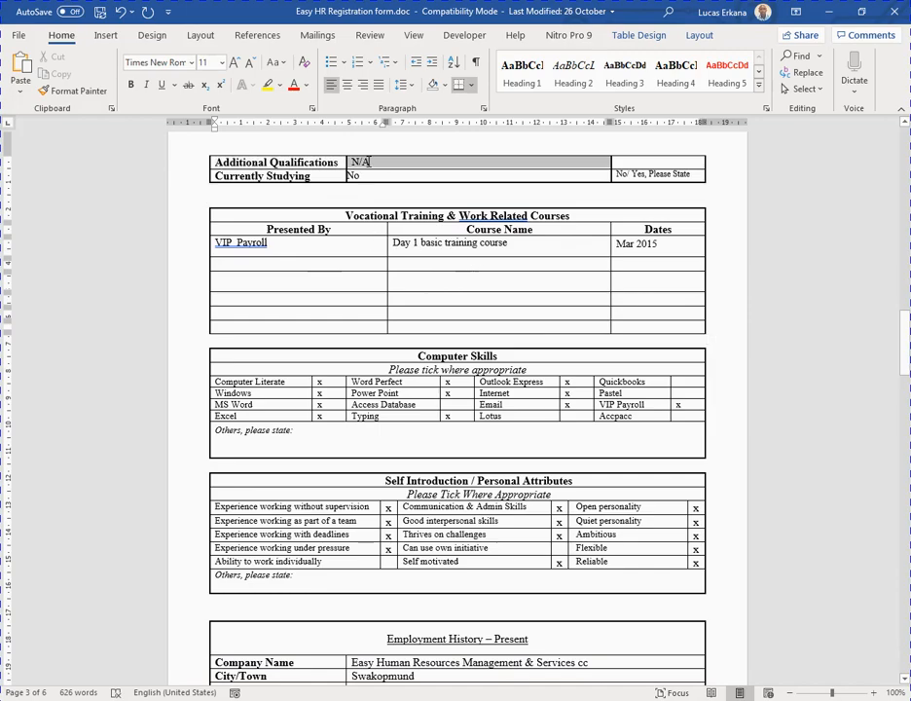
pyautogui.click(428, 245)
pyautogui.scroll(-1, 438, 264)
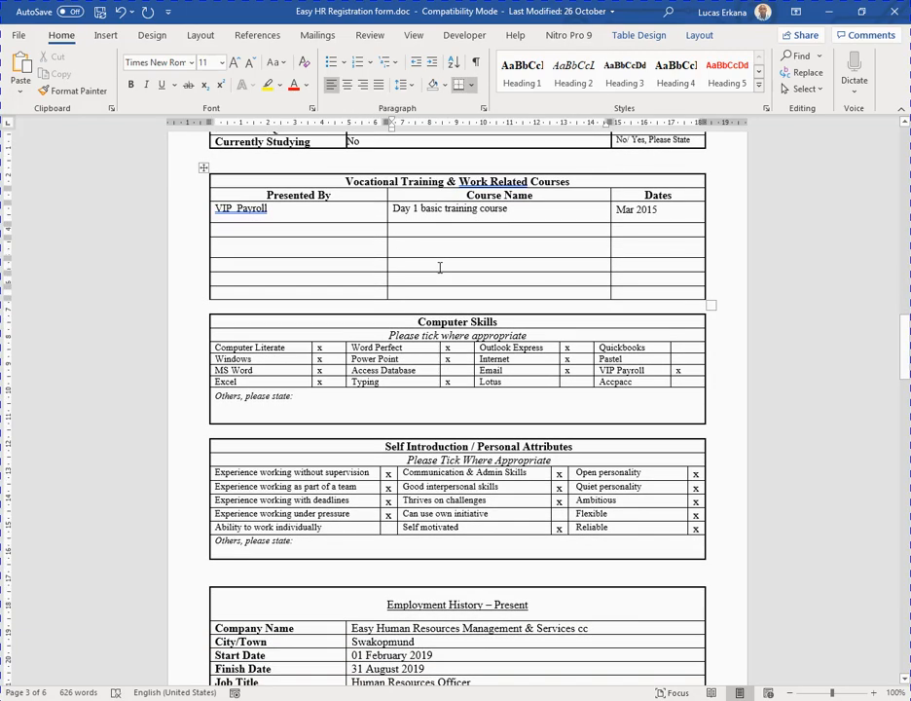
pyautogui.scroll(-1, 388, 337)
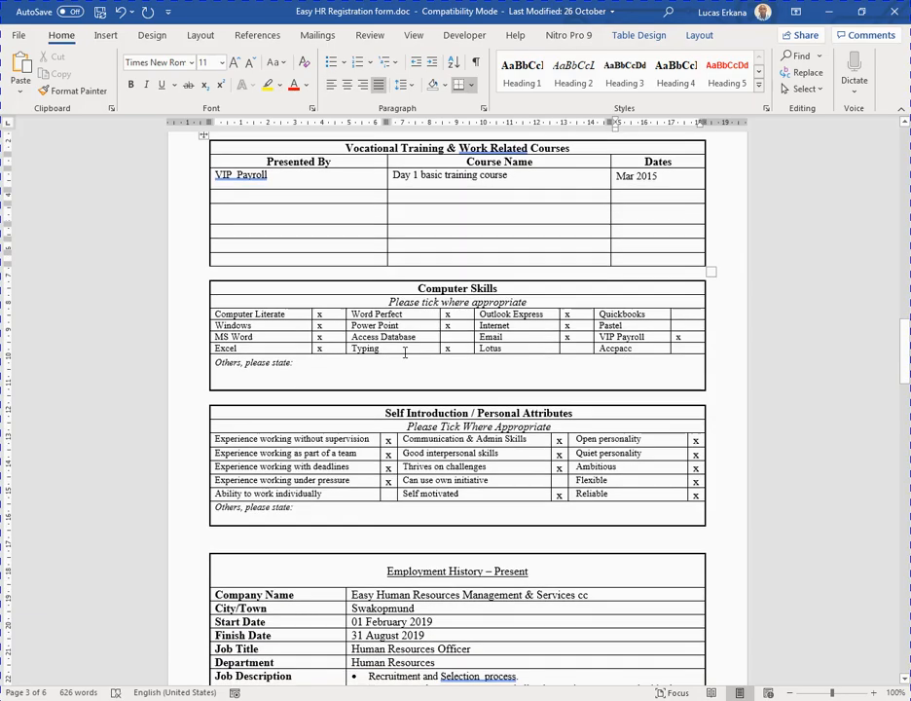
pyautogui.scroll(-1, 498, 284)
pyautogui.scroll(-2, 494, 297)
pyautogui.scroll(2, 467, 336)
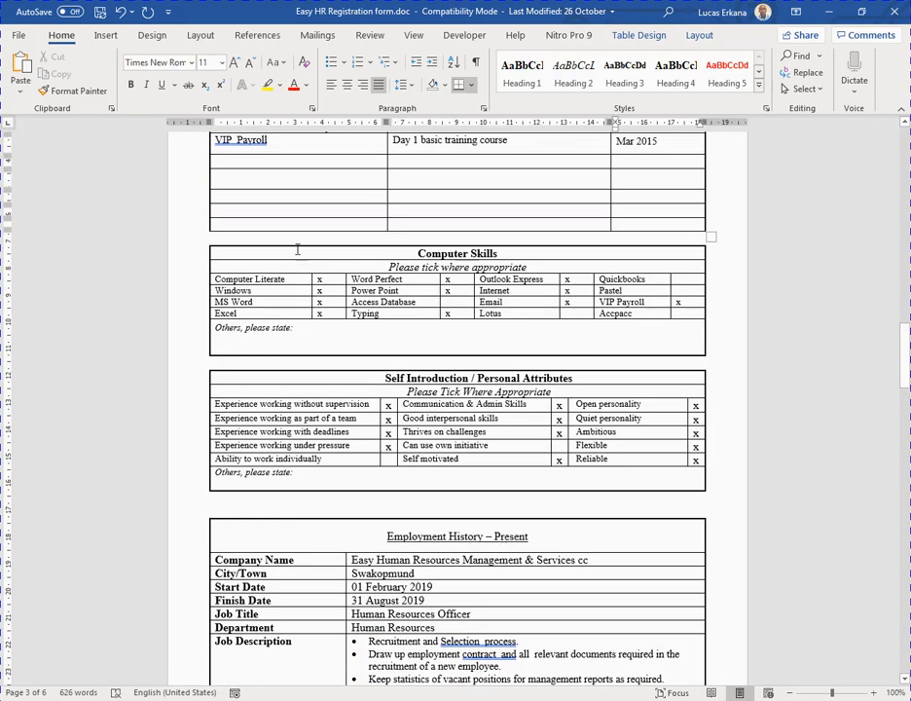
pyautogui.click(334, 280)
pyautogui.click(328, 302)
pyautogui.click(336, 315)
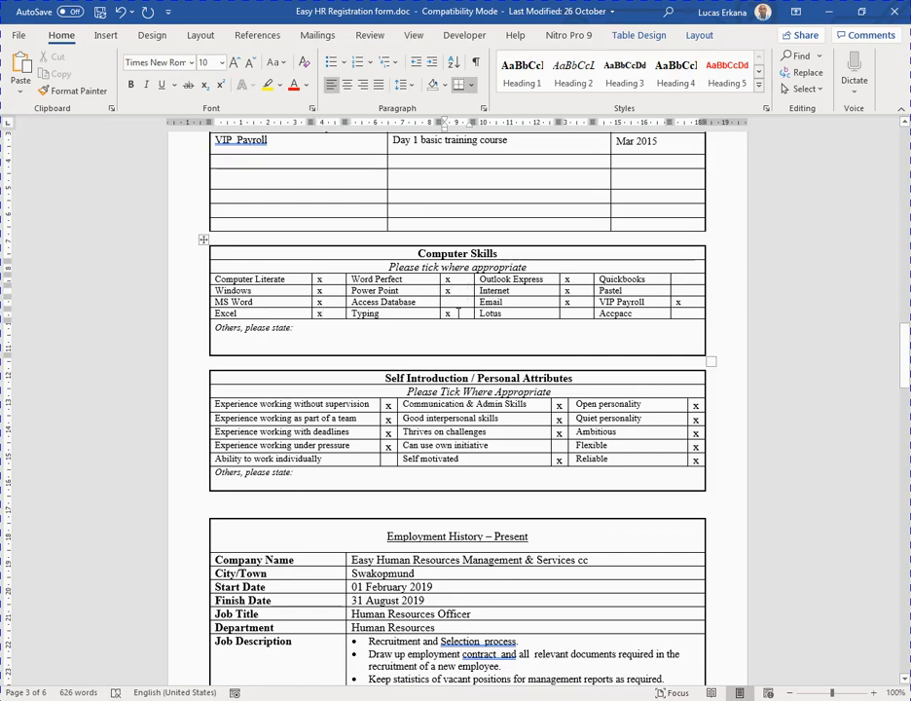
pyautogui.click(570, 280)
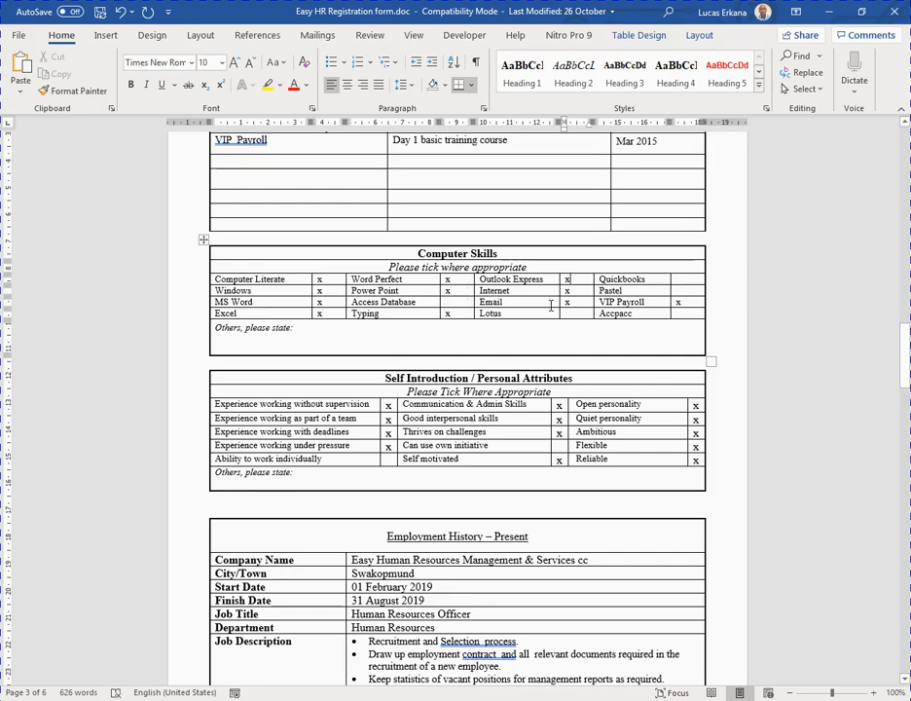
pyautogui.click(681, 301)
pyautogui.scroll(-3, 496, 302)
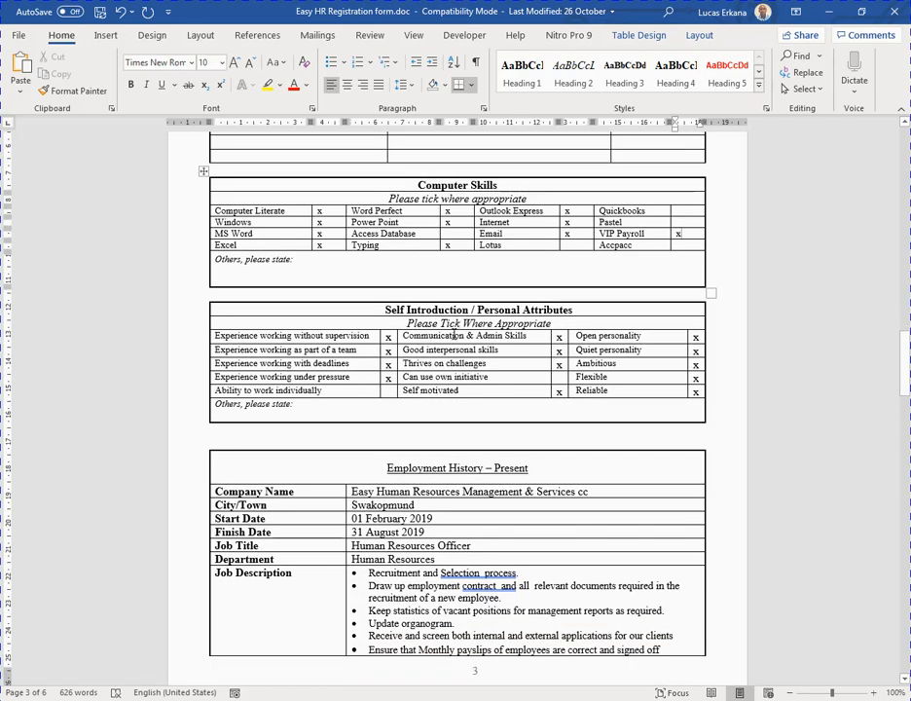
pyautogui.scroll(-1, 337, 233)
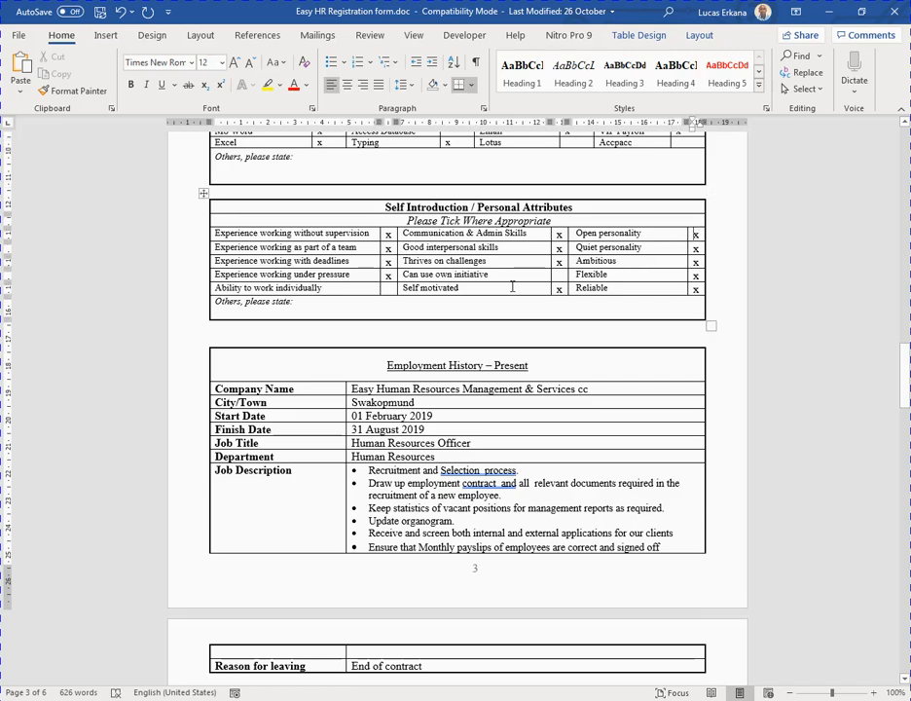
pyautogui.scroll(-2, 317, 319)
pyautogui.scroll(-2, 318, 319)
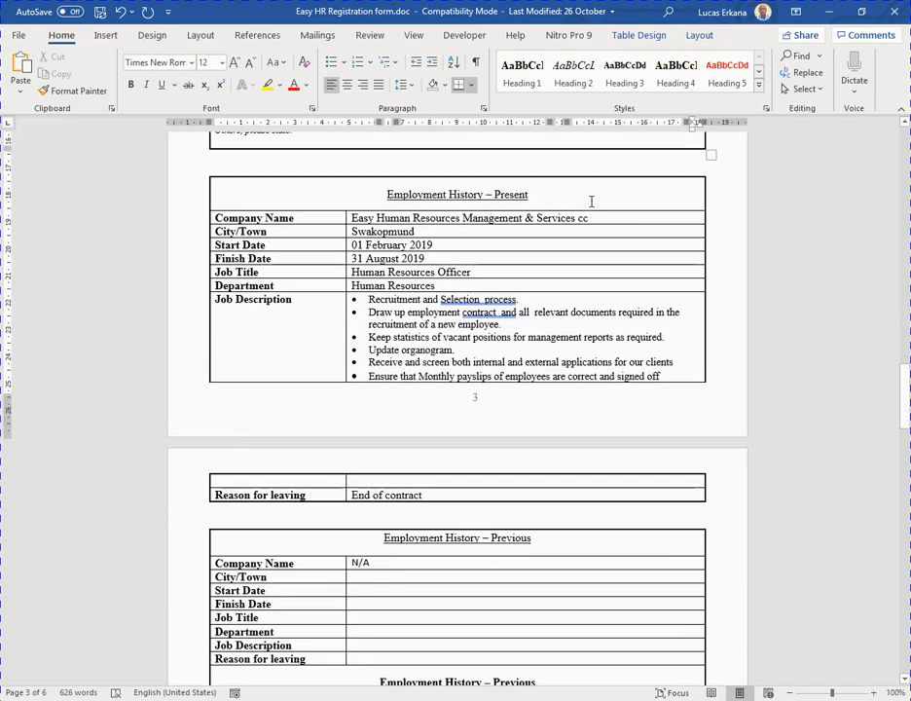
pyautogui.click(448, 235)
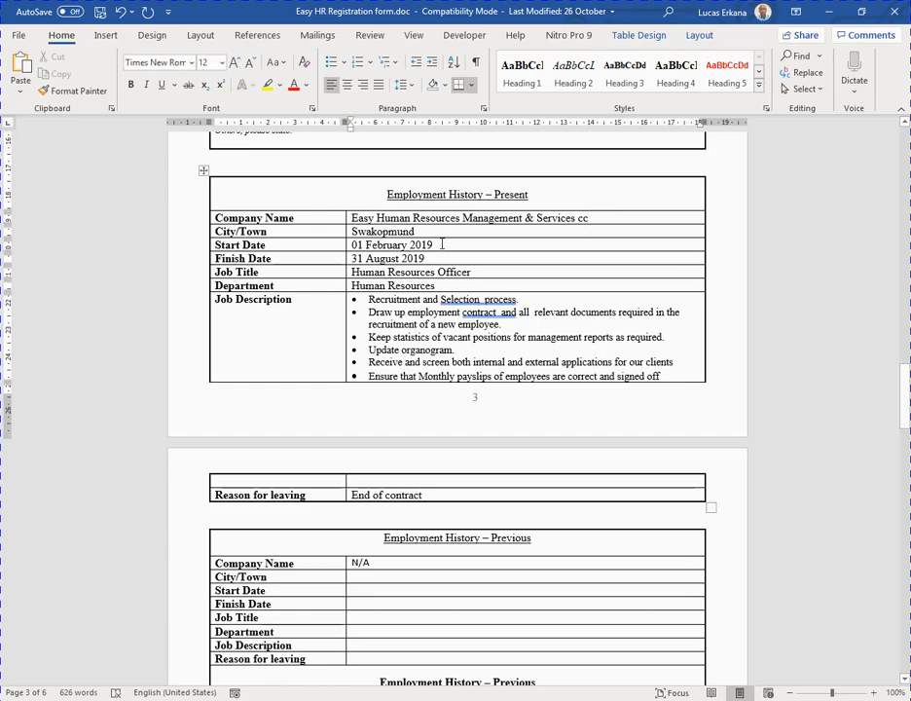
pyautogui.click(439, 246)
pyautogui.click(435, 286)
pyautogui.scroll(-1, 475, 297)
pyautogui.moveTo(665, 342); pyautogui.dragTo(367, 261)
# Scroll past Employment History to page 5's Additional Information and Contactable References tables.
pyautogui.scroll(-4, 452, 296)
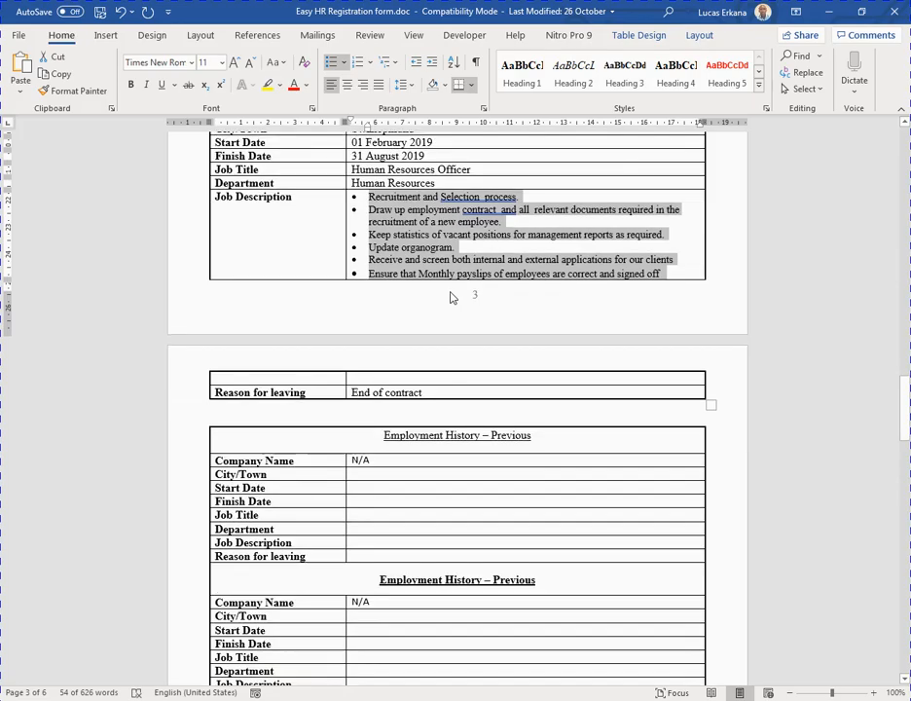
pyautogui.scroll(-6, 474, 324)
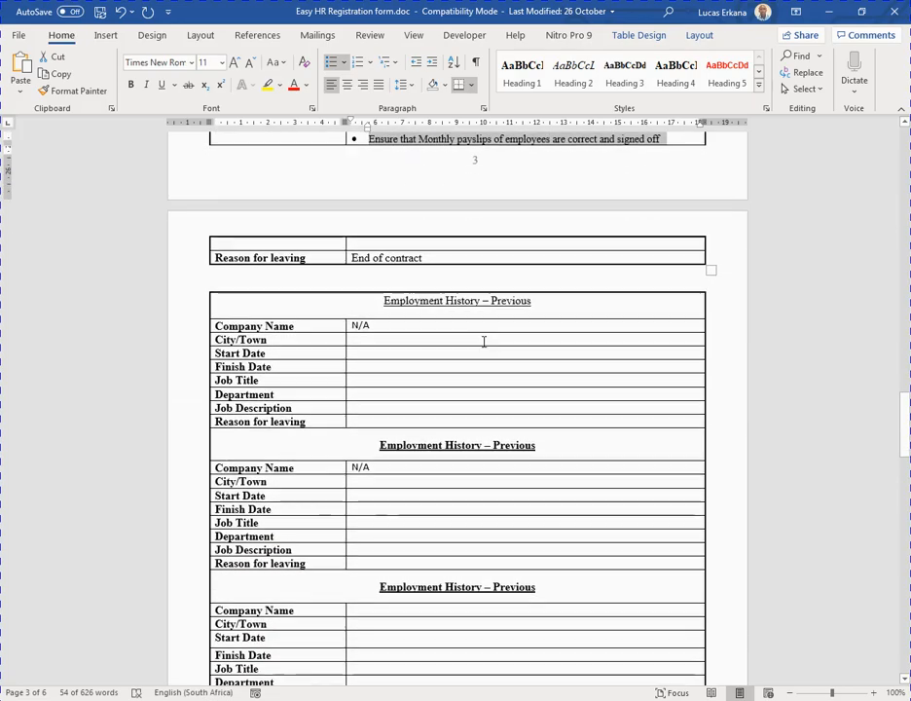
pyautogui.scroll(-4, 441, 246)
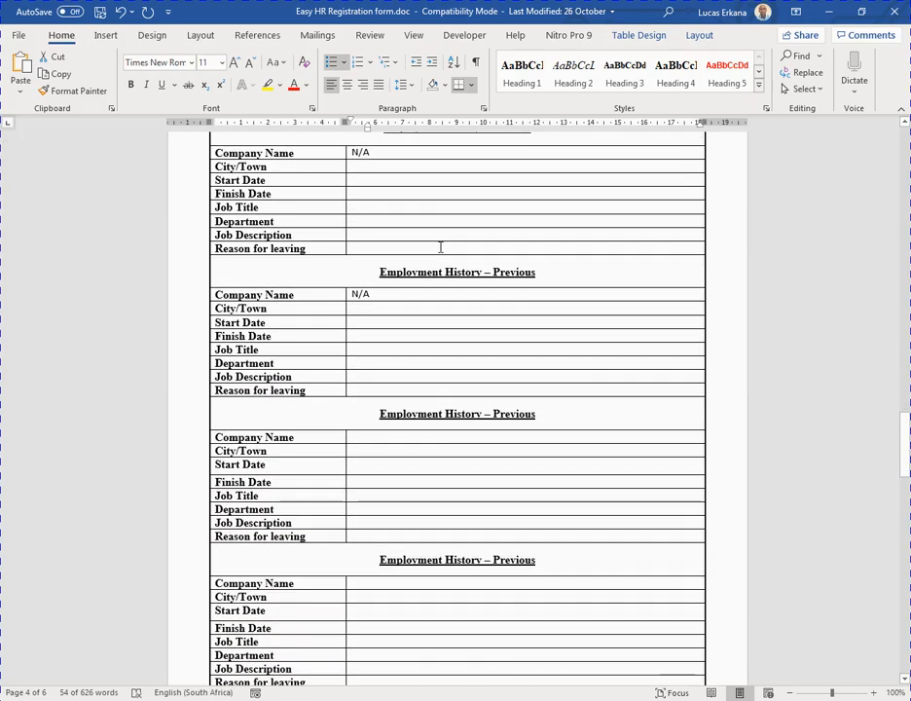
pyautogui.scroll(4, 442, 247)
pyautogui.scroll(-1, 438, 250)
pyautogui.scroll(-1, 438, 250)
pyautogui.scroll(2, 420, 238)
pyautogui.scroll(-8, 413, 243)
pyautogui.scroll(-11, 420, 272)
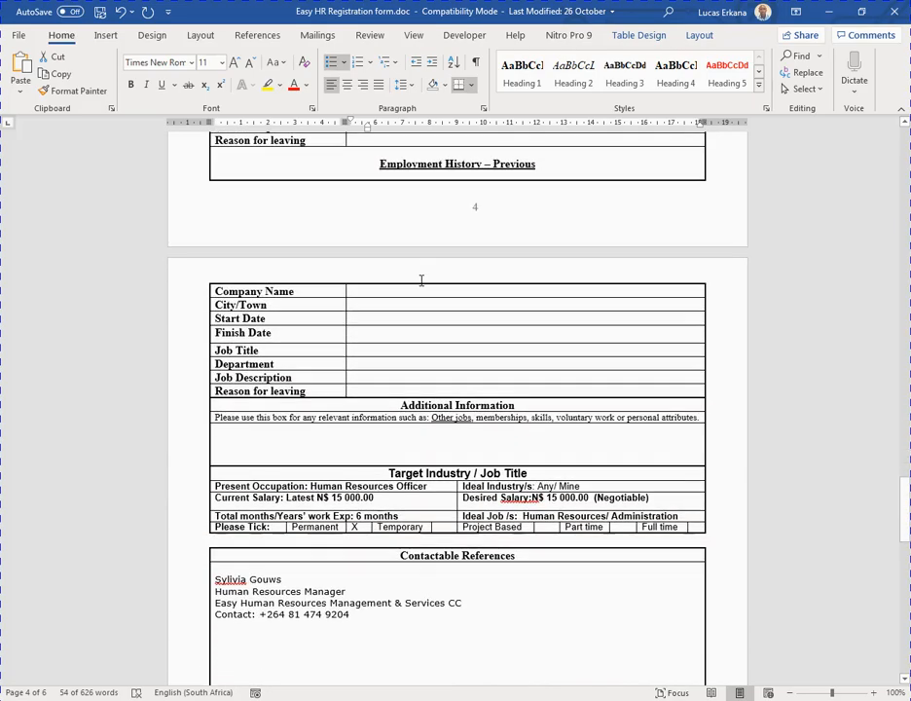
pyautogui.scroll(-2, 420, 280)
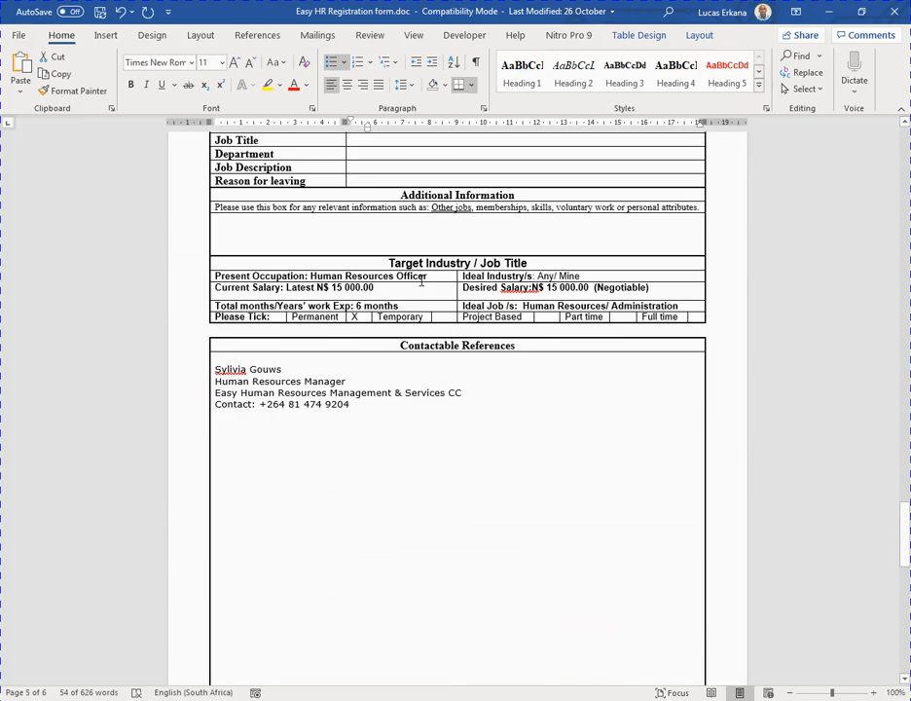
pyautogui.scroll(3, 421, 280)
pyautogui.scroll(-3, 420, 280)
pyautogui.click(438, 277)
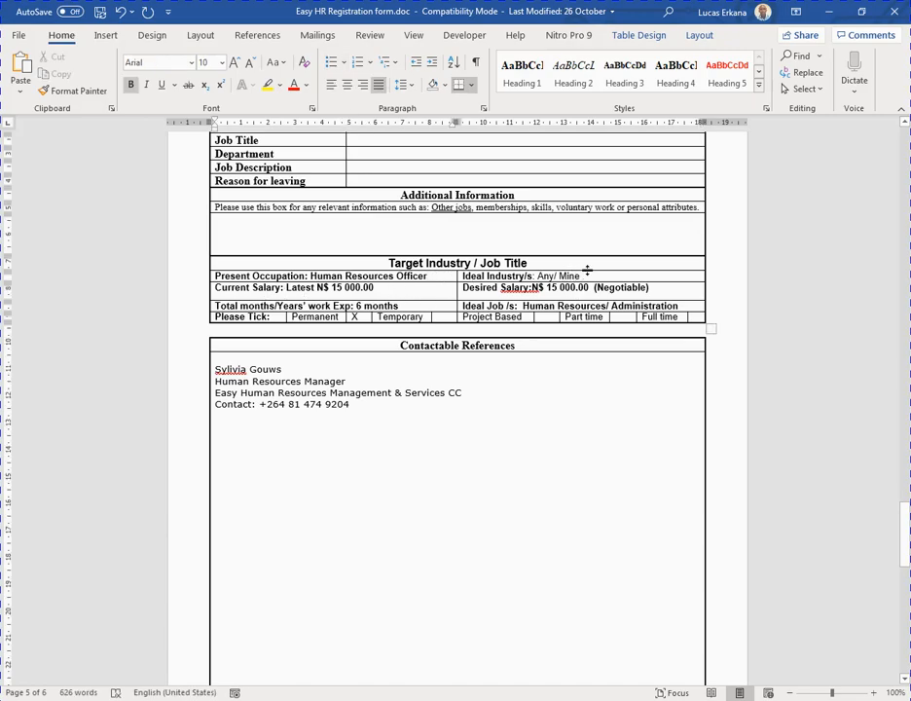
pyautogui.click(588, 277)
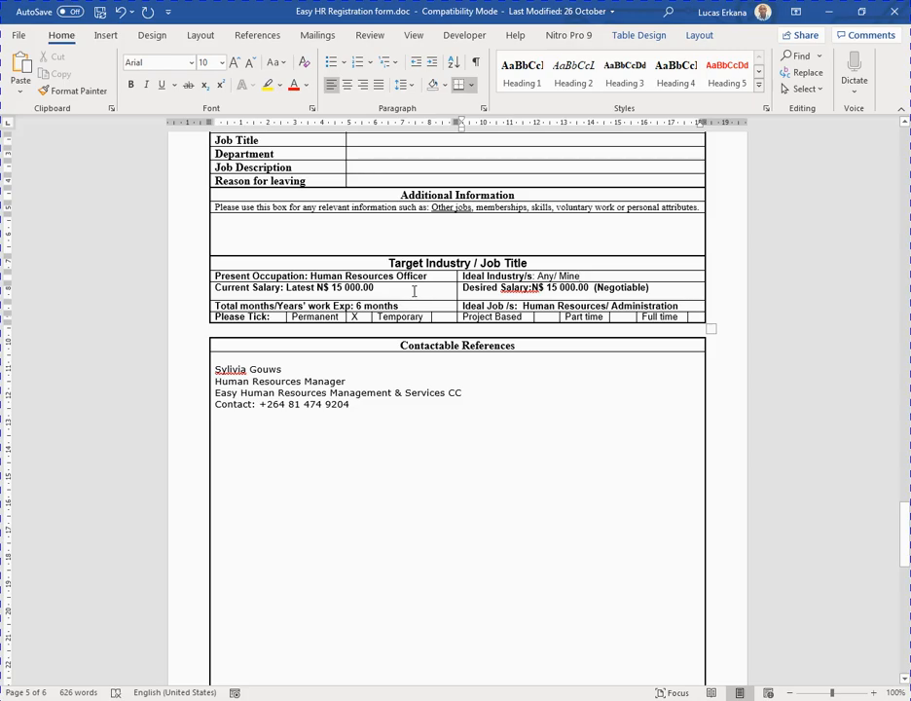
pyautogui.click(234, 295)
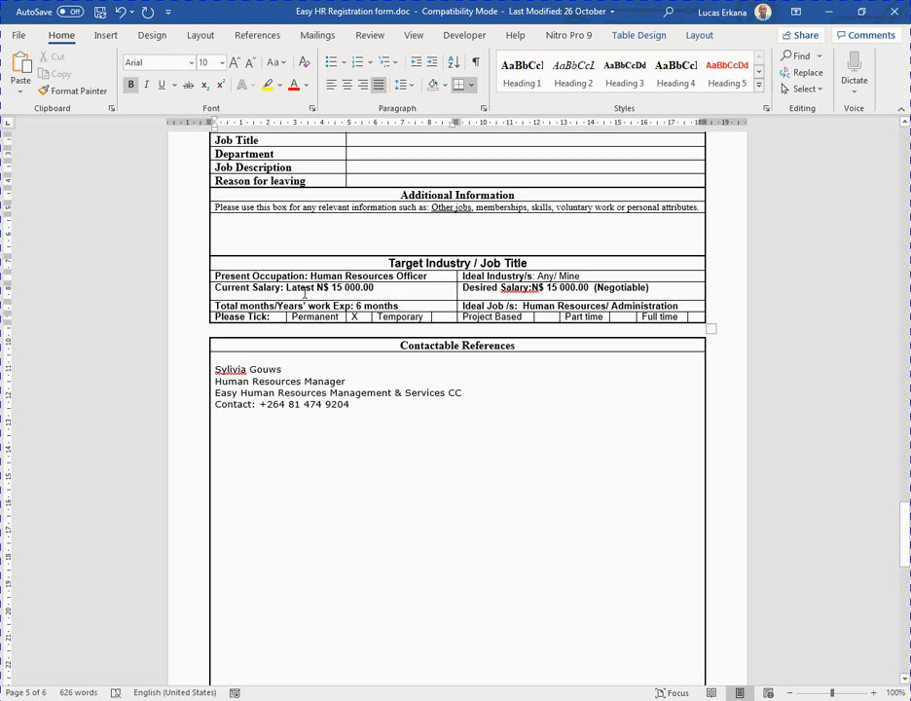
pyautogui.moveTo(384, 291); pyautogui.dragTo(287, 287)
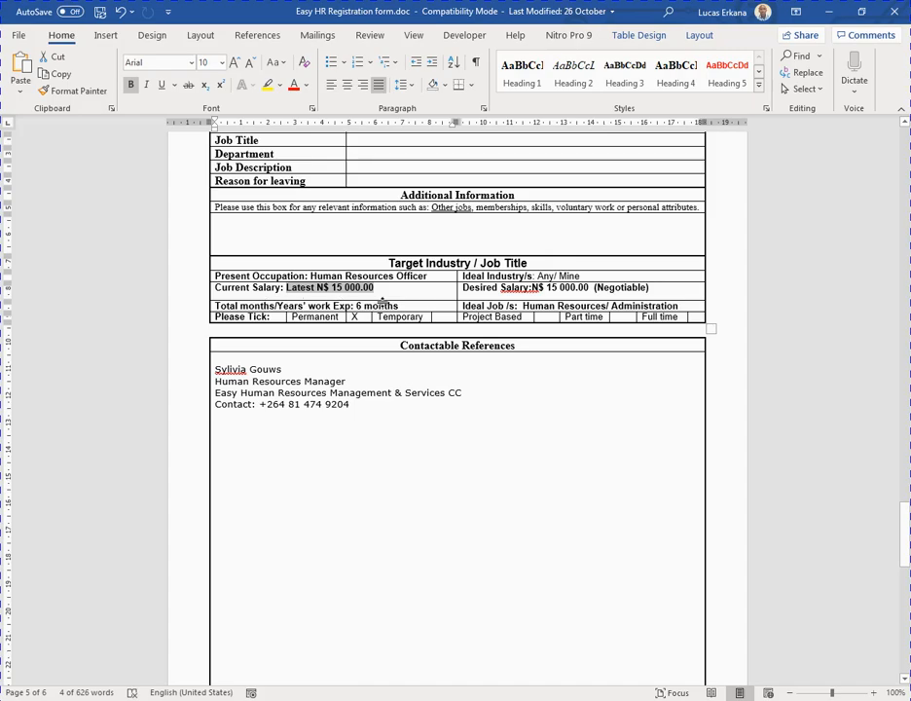
pyautogui.click(504, 317)
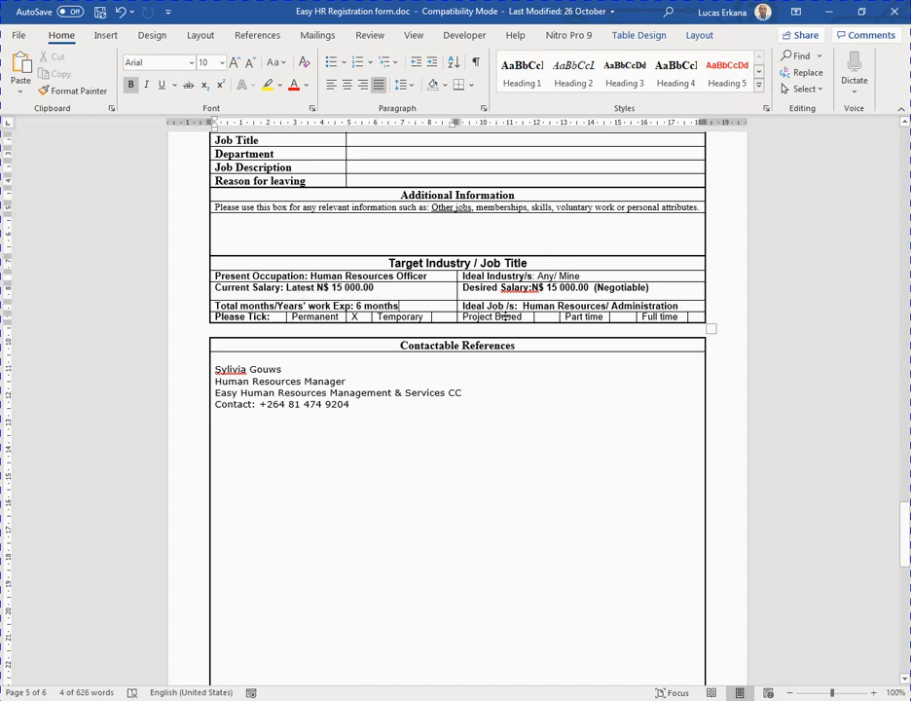
pyautogui.click(685, 305)
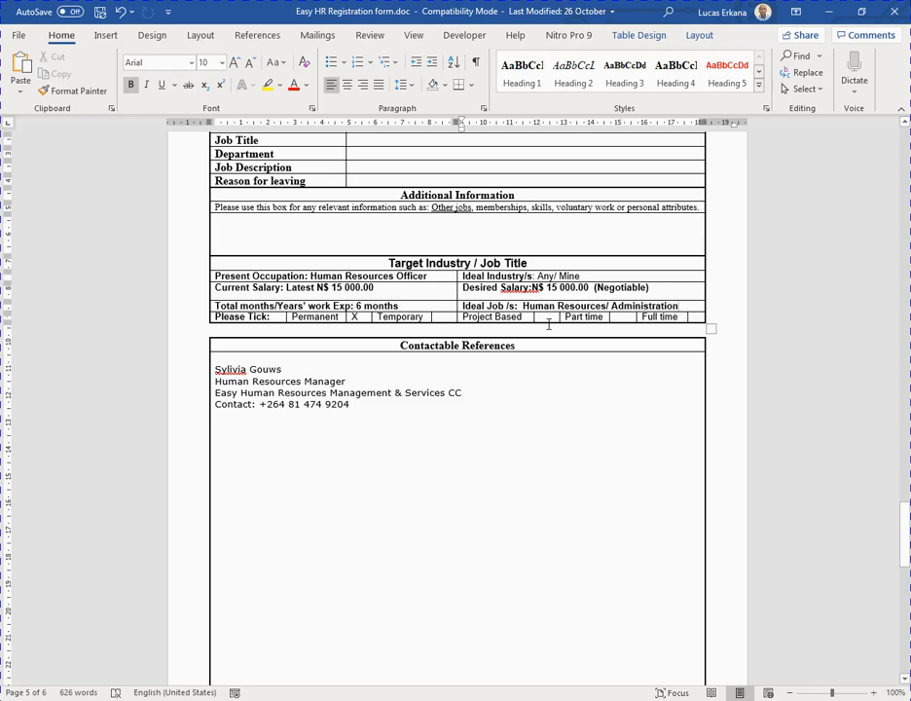
pyautogui.scroll(-1, 357, 292)
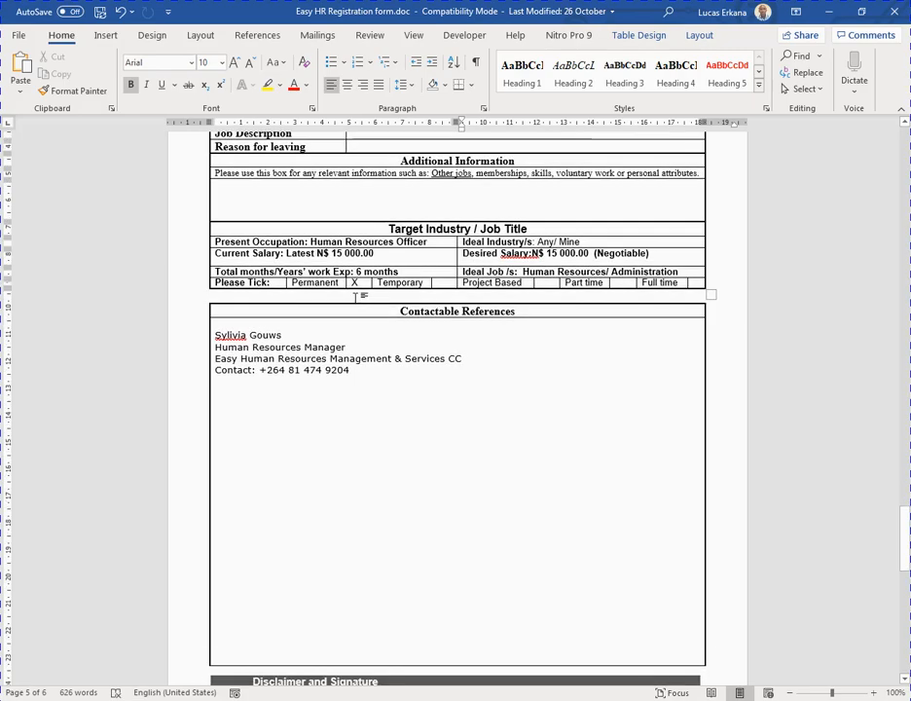
pyautogui.scroll(-1, 356, 297)
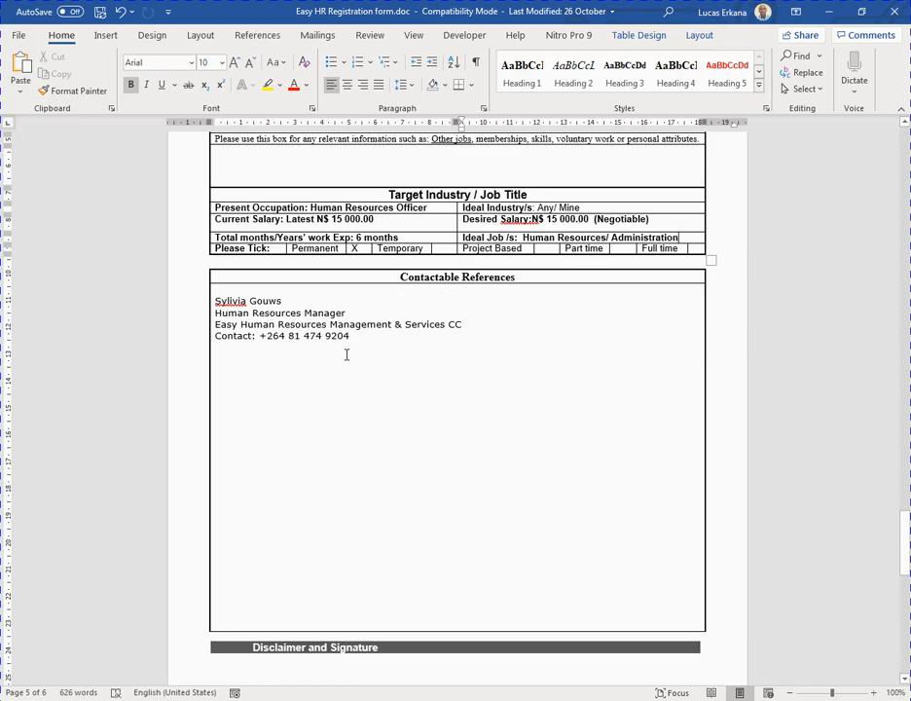
# Move from the contact references down to the page 6 Disclaimer and Signature section.
pyautogui.moveTo(356, 335); pyautogui.dragTo(215, 301)
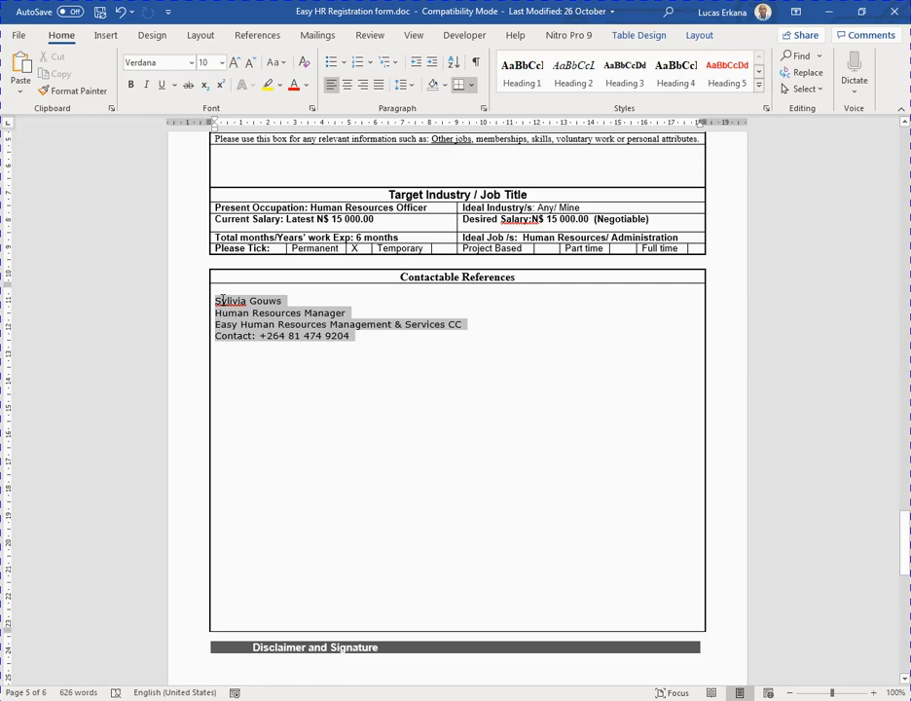
pyautogui.scroll(5, 502, 272)
pyautogui.scroll(-9, 513, 328)
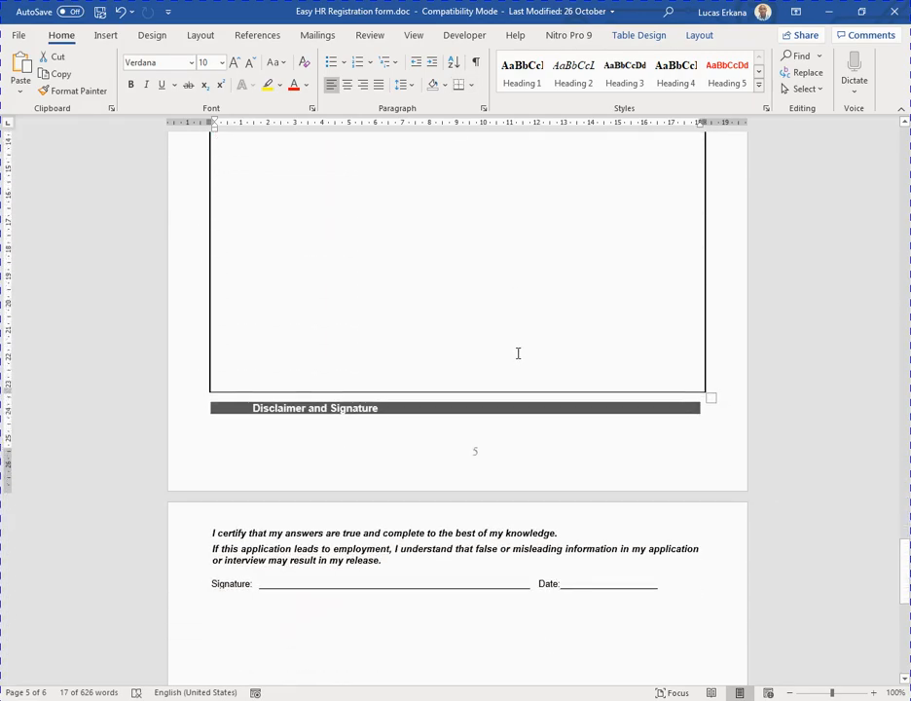
pyautogui.scroll(-5, 517, 353)
pyautogui.scroll(2, 451, 330)
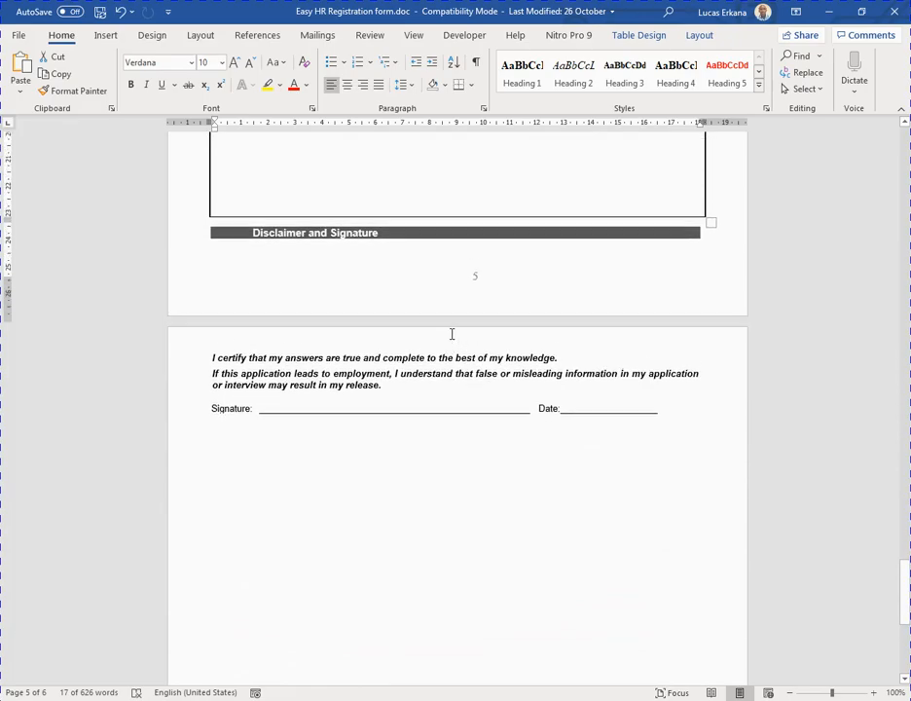
pyautogui.scroll(-2, 584, 436)
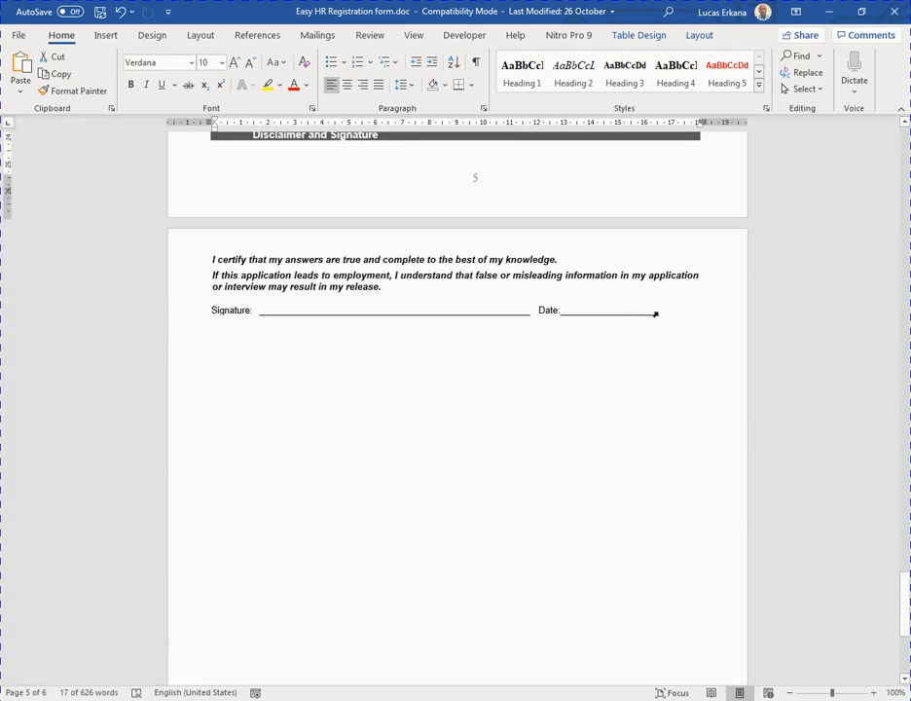
pyautogui.click(662, 322)
# Type the organisation's contact e-mail address on the empty line below the Signature line.
pyautogui.click(274, 378)
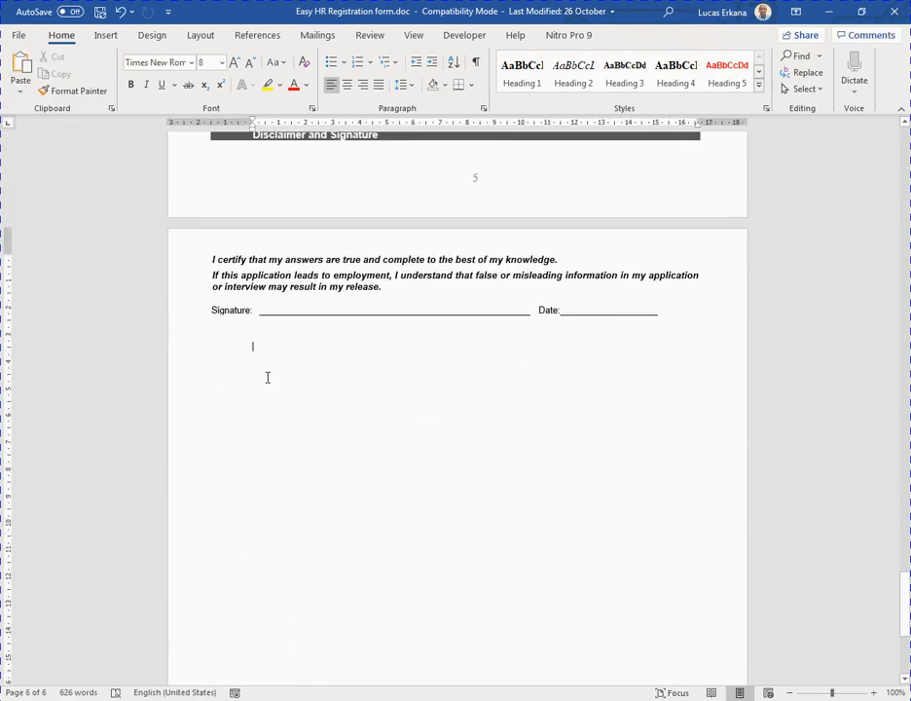
pyautogui.scroll(-2, 297, 385)
pyautogui.scroll(1, 503, 323)
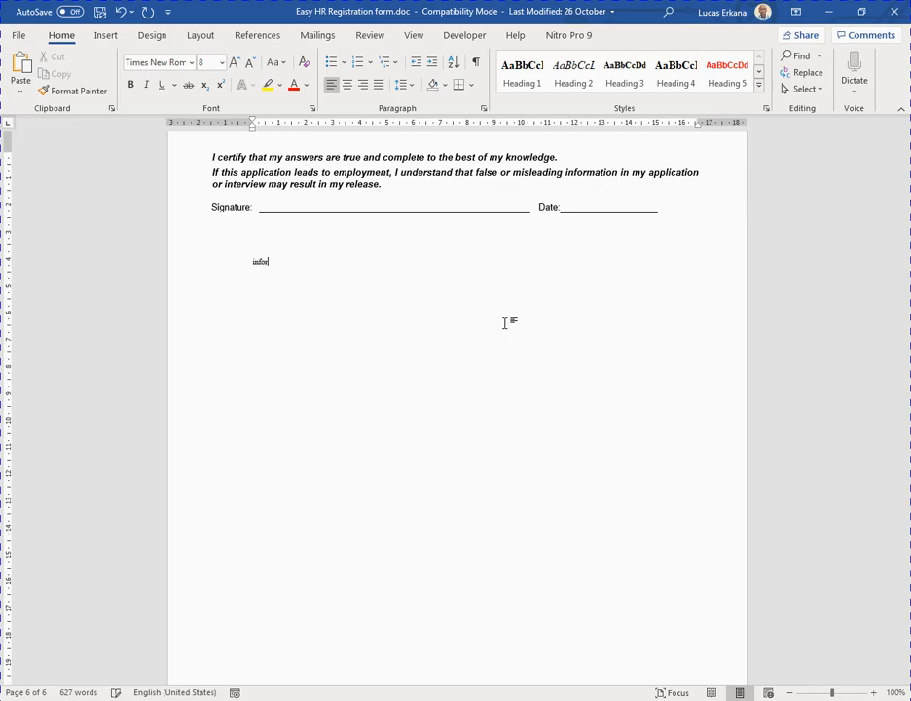
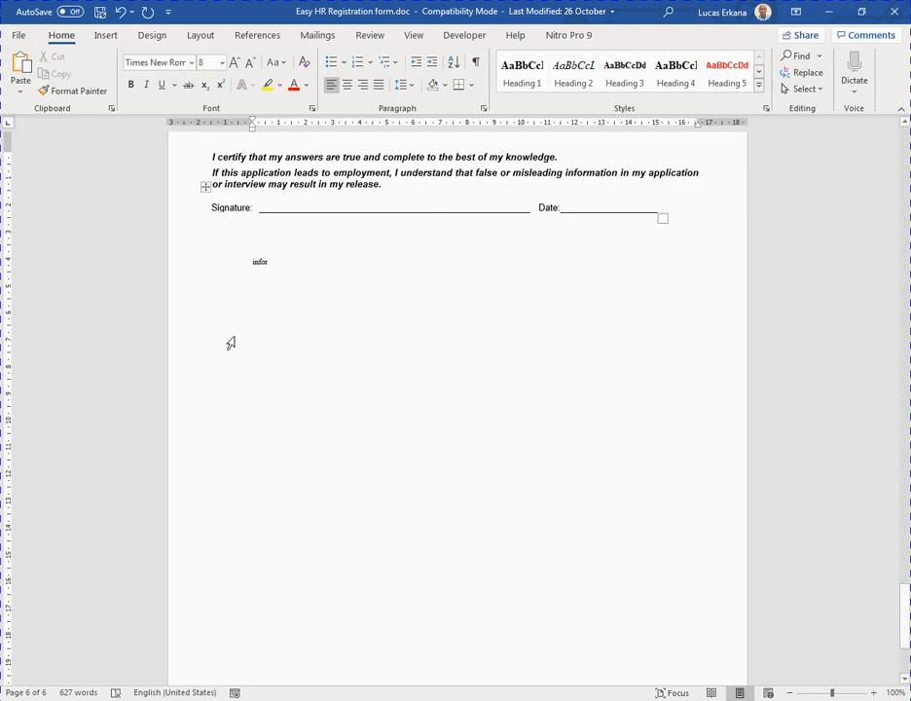
pyautogui.scroll(8, 282, 336)
pyautogui.scroll(10, 267, 327)
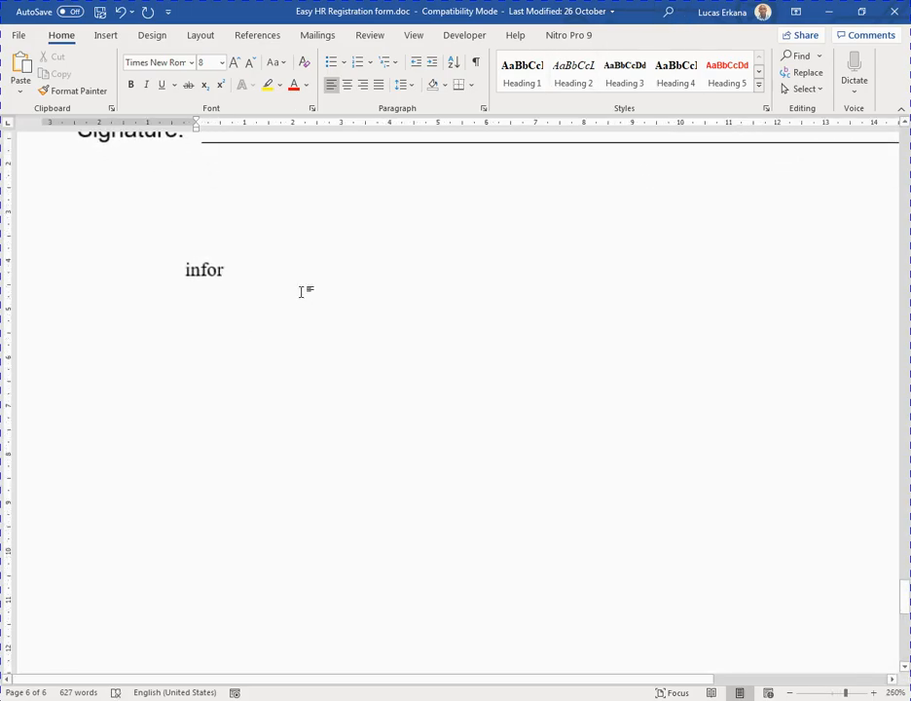
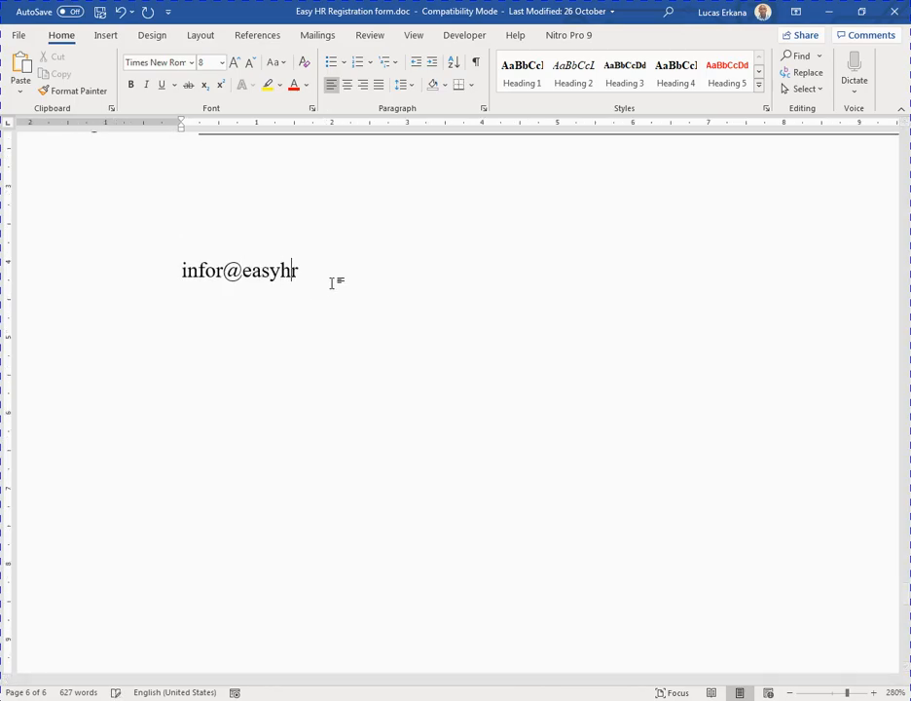
pyautogui.scroll(4, 390, 288)
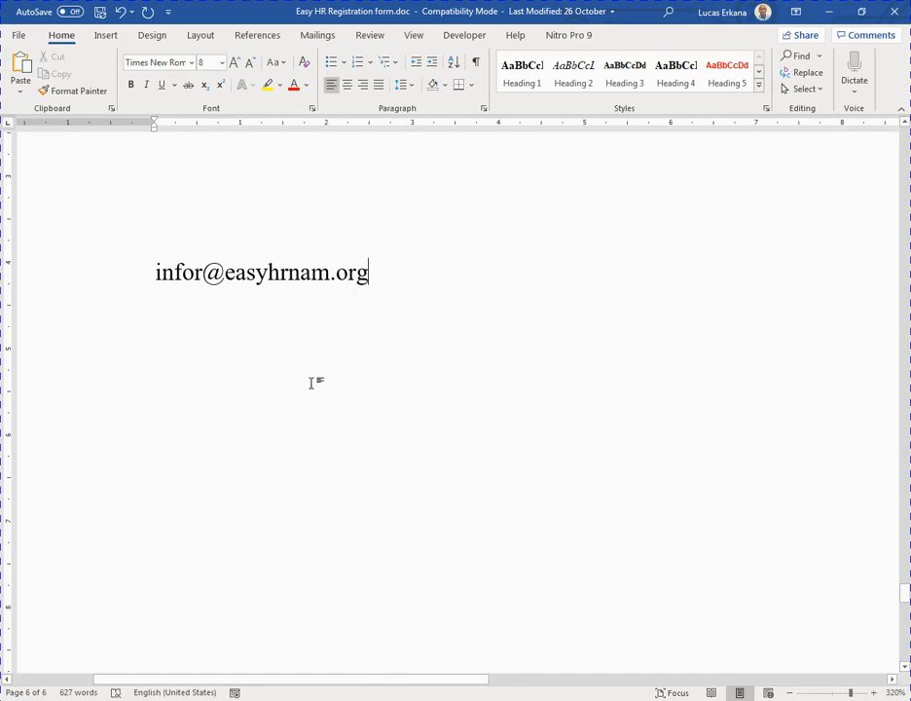
pyautogui.scroll(2, 314, 381)
pyautogui.scroll(-4, 303, 386)
pyautogui.scroll(4, 309, 386)
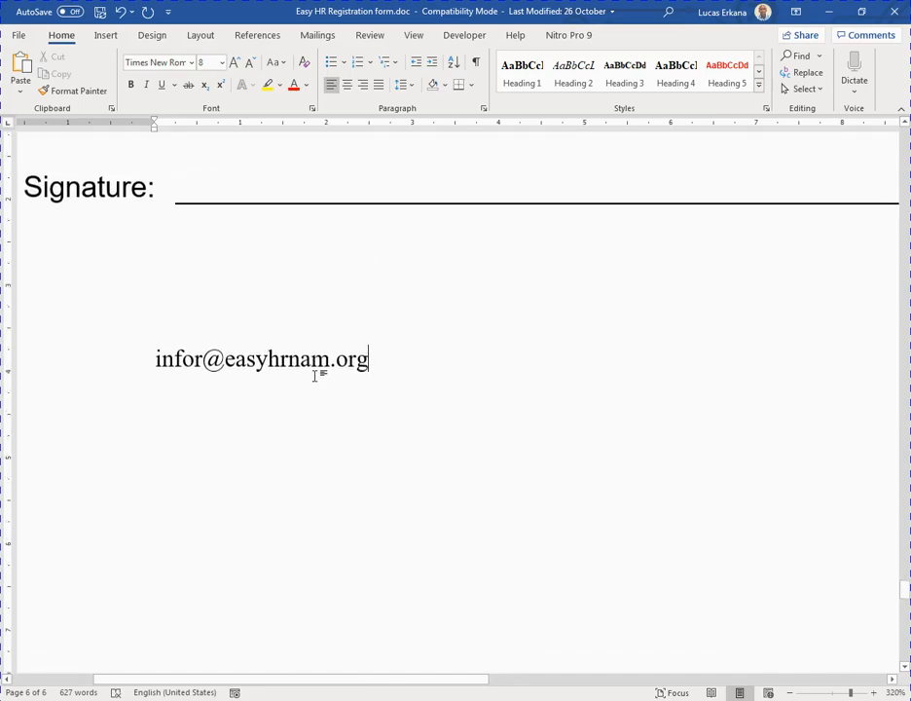